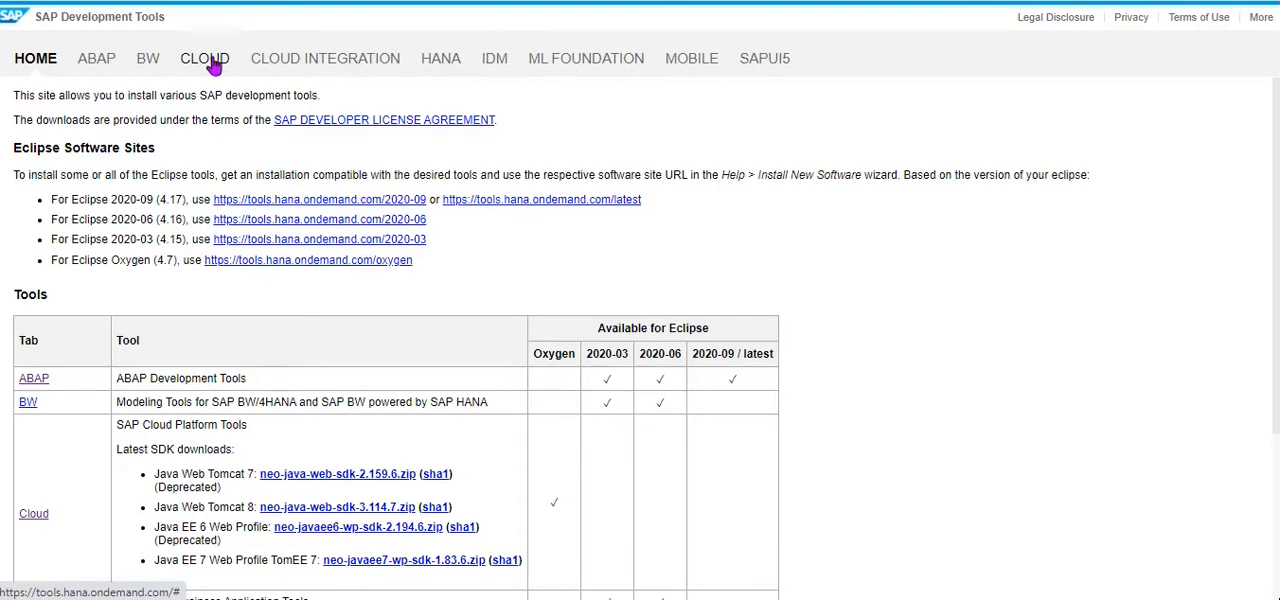
Open the Cloud tools page and locate the Cloud Connector section with its available downloads.
click(210, 62)
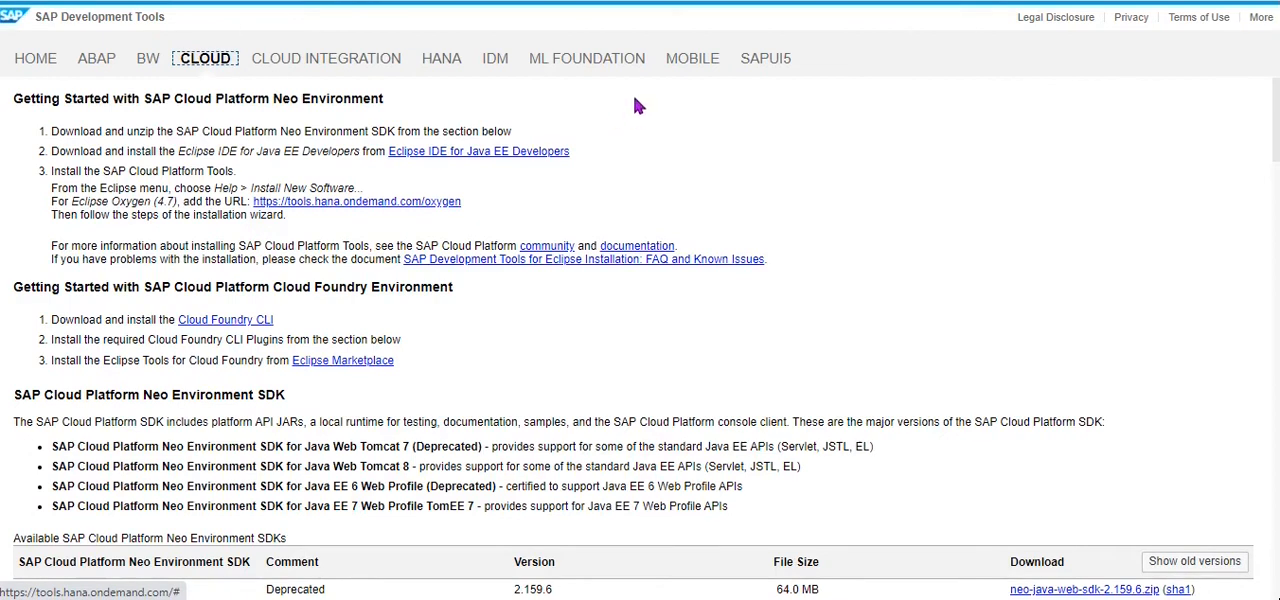
scroll(636, 104, down, 2)
scroll(618, 120, down, 1)
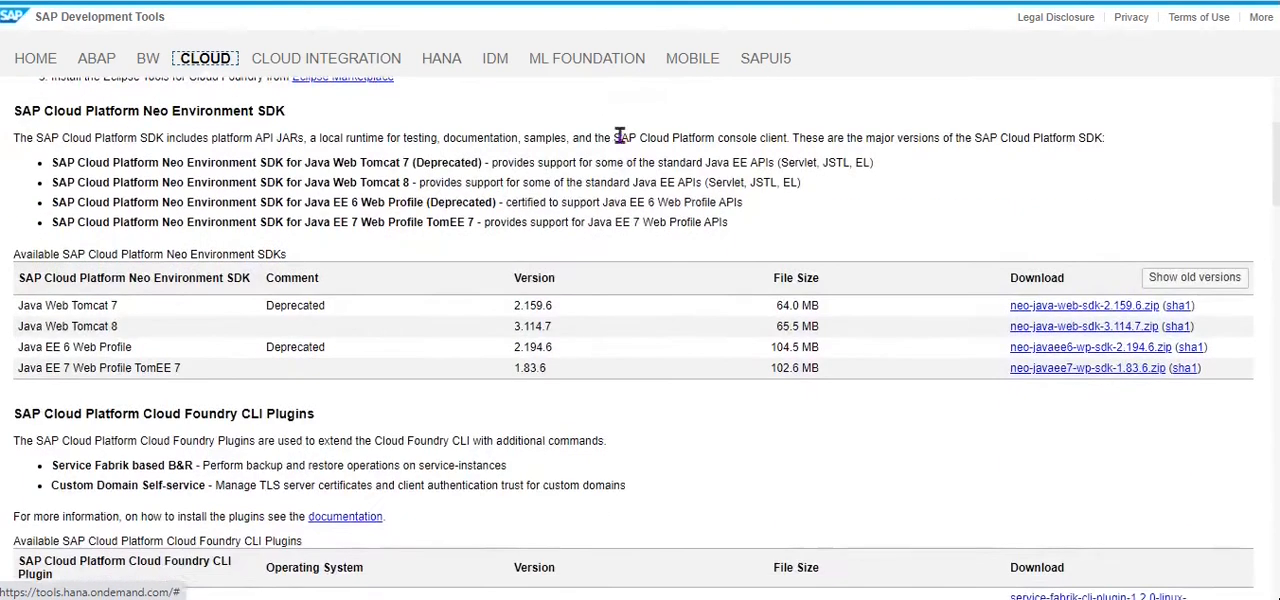
scroll(618, 140, down, 2)
scroll(609, 157, down, 1)
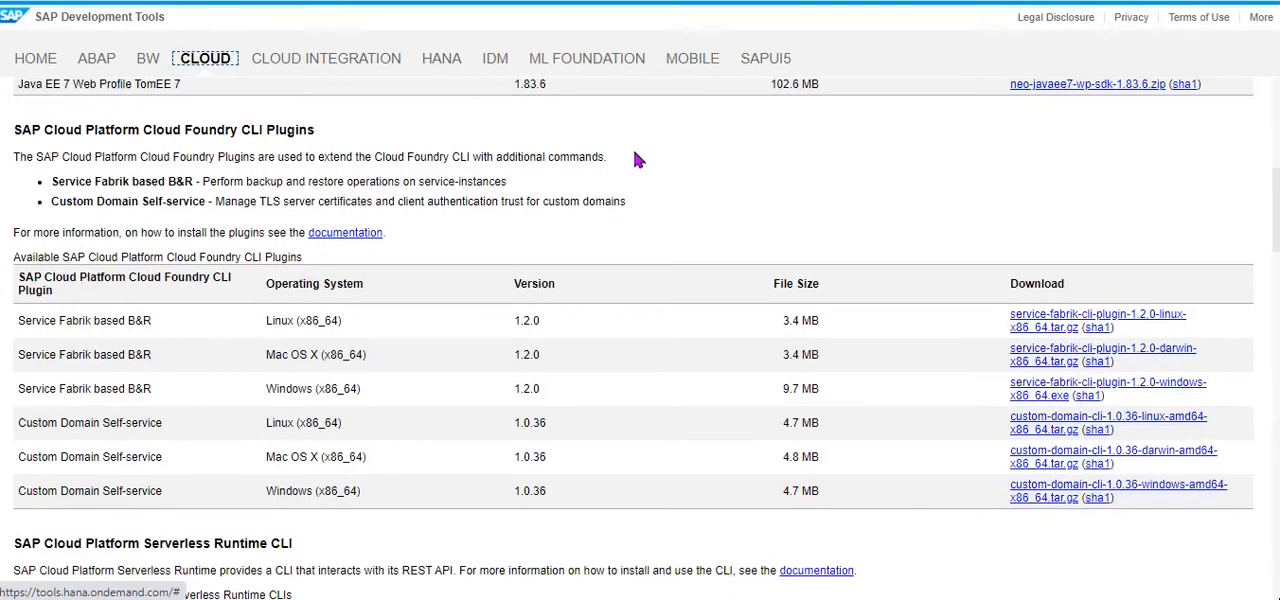
scroll(634, 155, down, 6)
scroll(560, 165, down, 3)
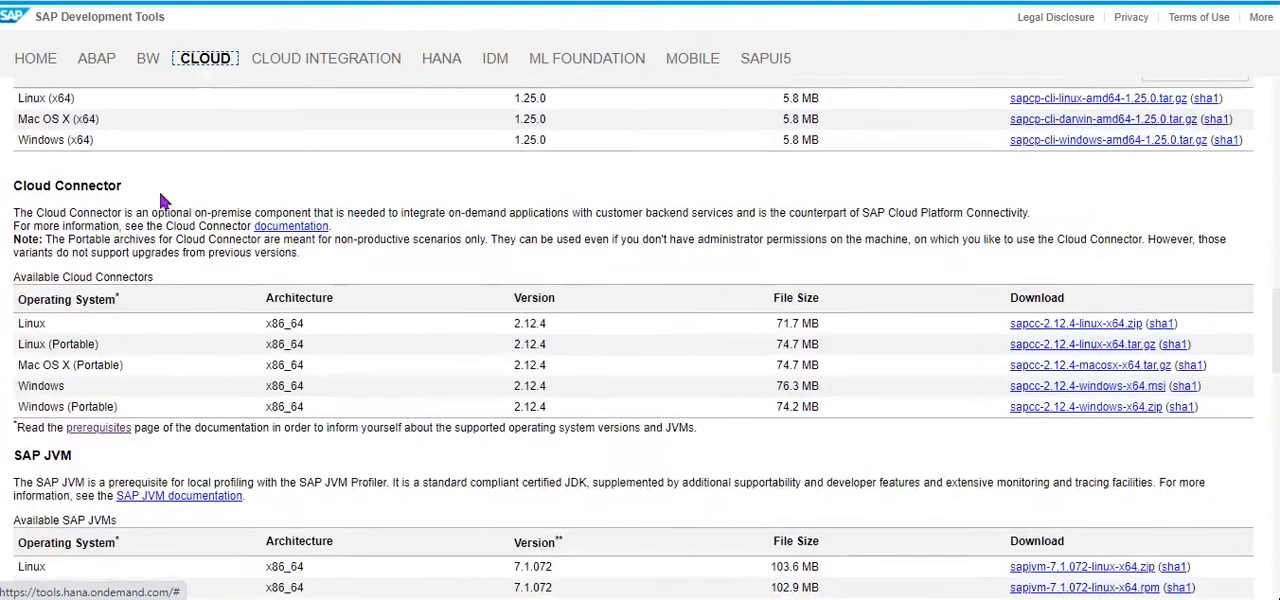
drag(122, 186, 15, 183)
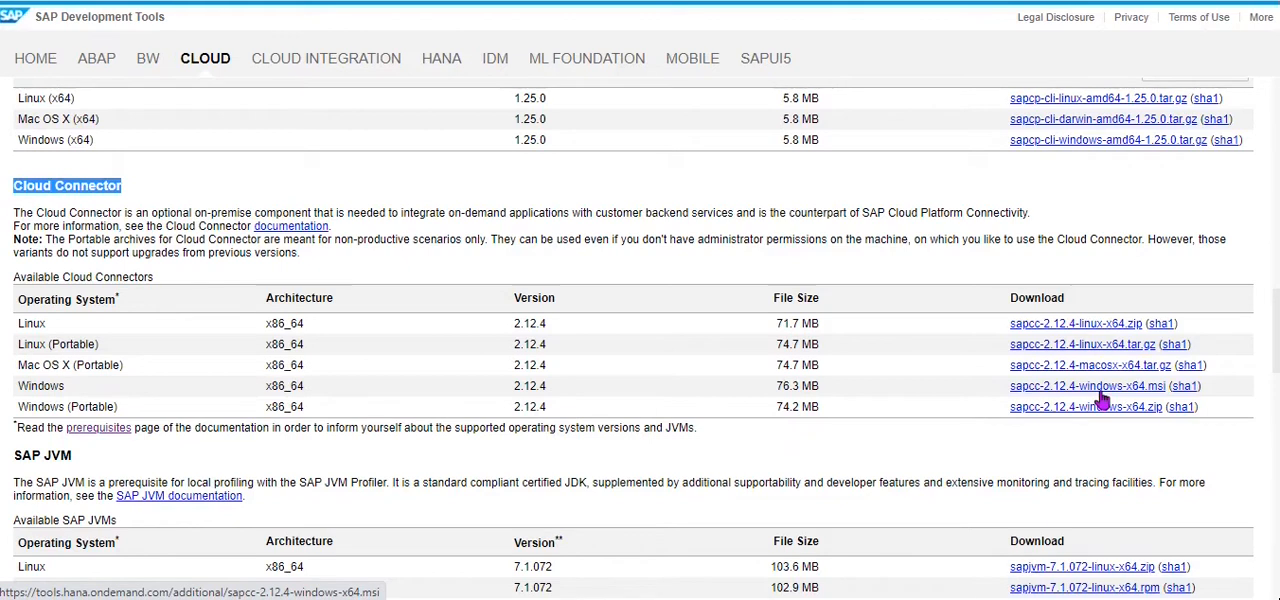
Open a Windows Command Prompt by running cmd.
key(super+r)
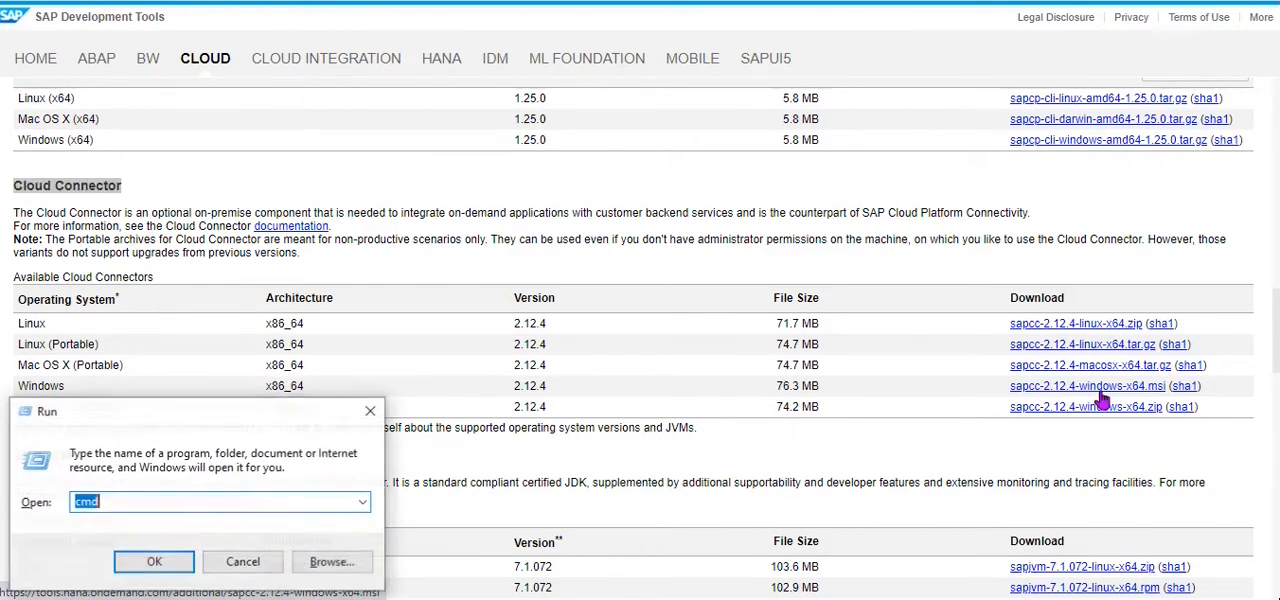
key(Return)
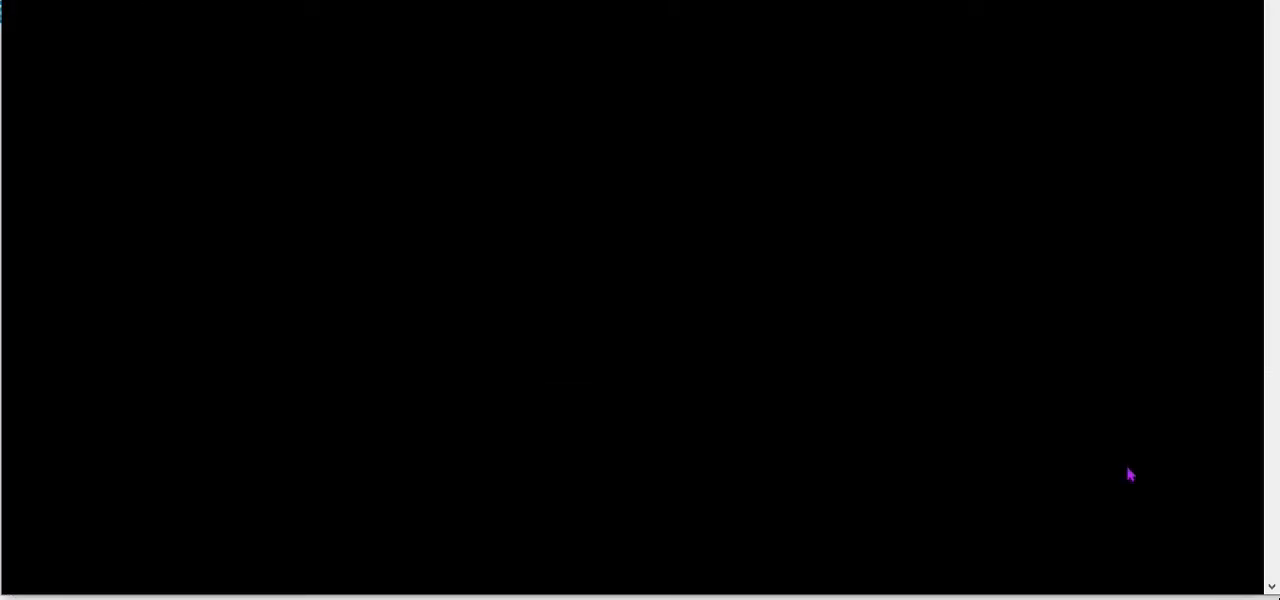
key(Return)
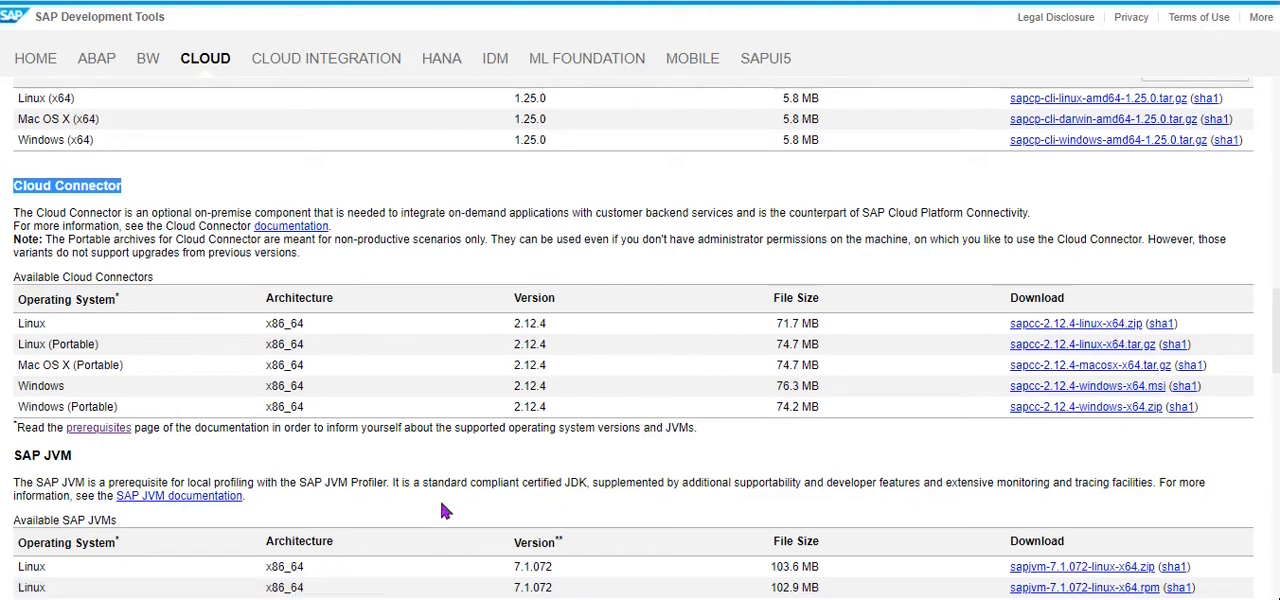
Search Windows for Services, open the app and maximize its window.
key(super)
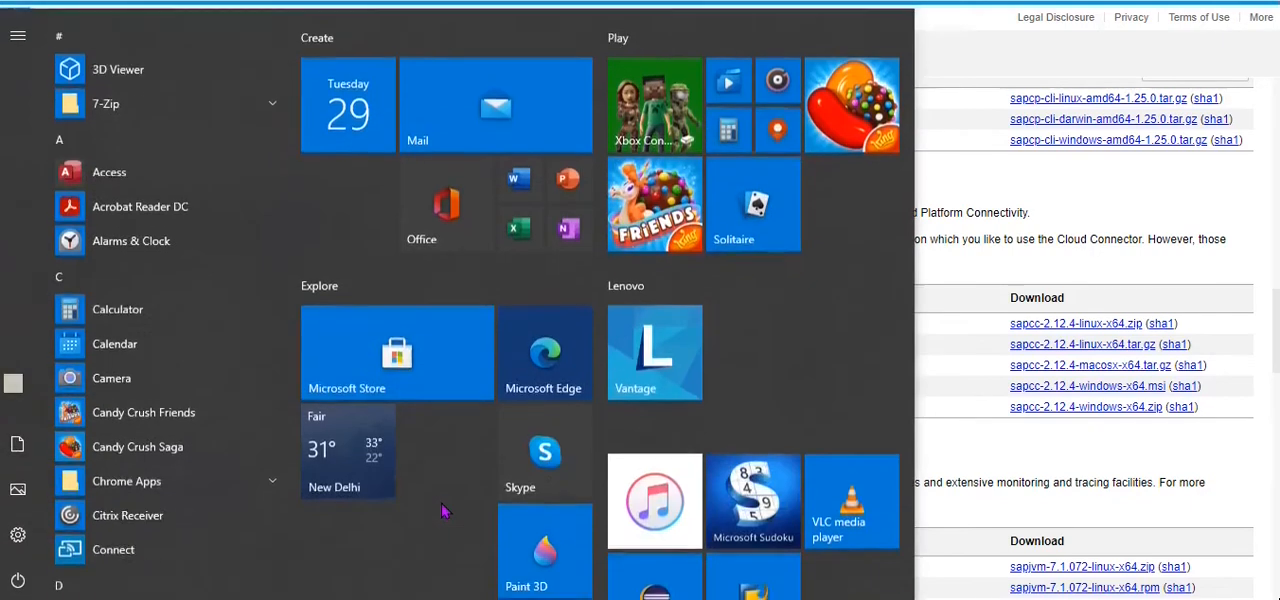
text(serv)
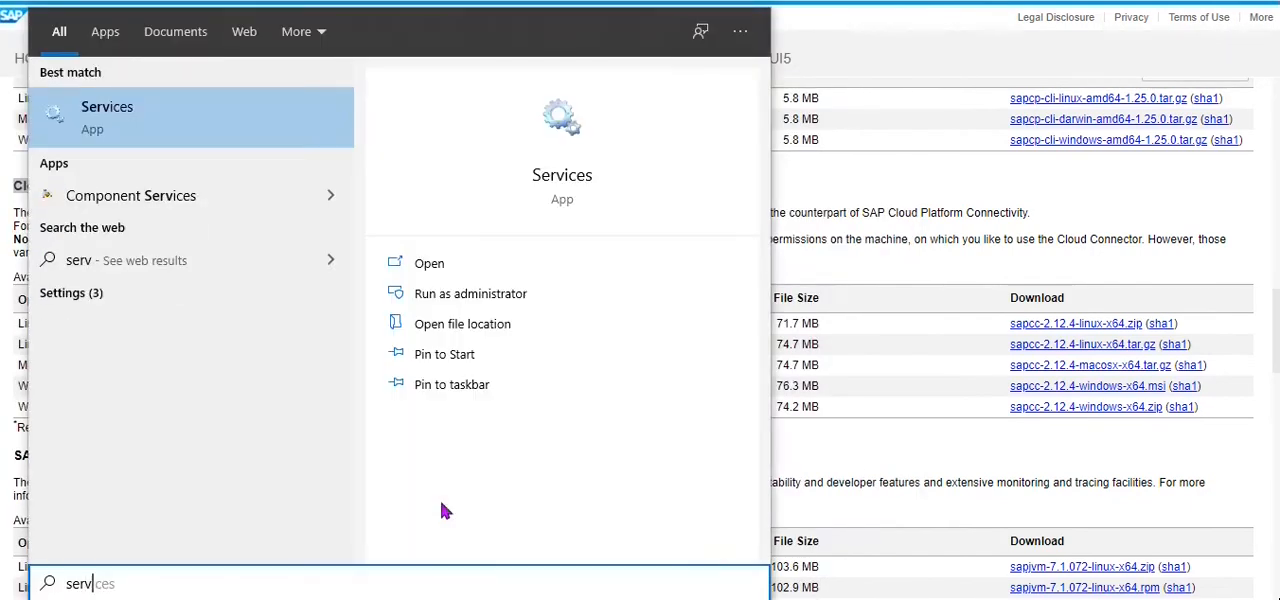
click(146, 110)
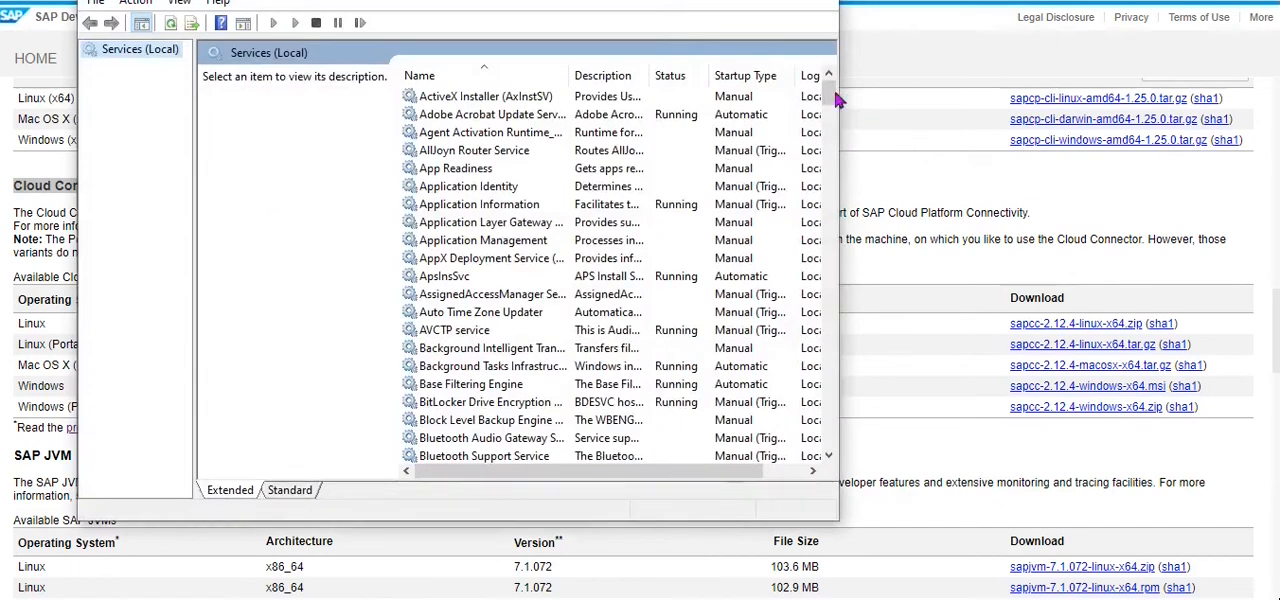
click(771, 1)
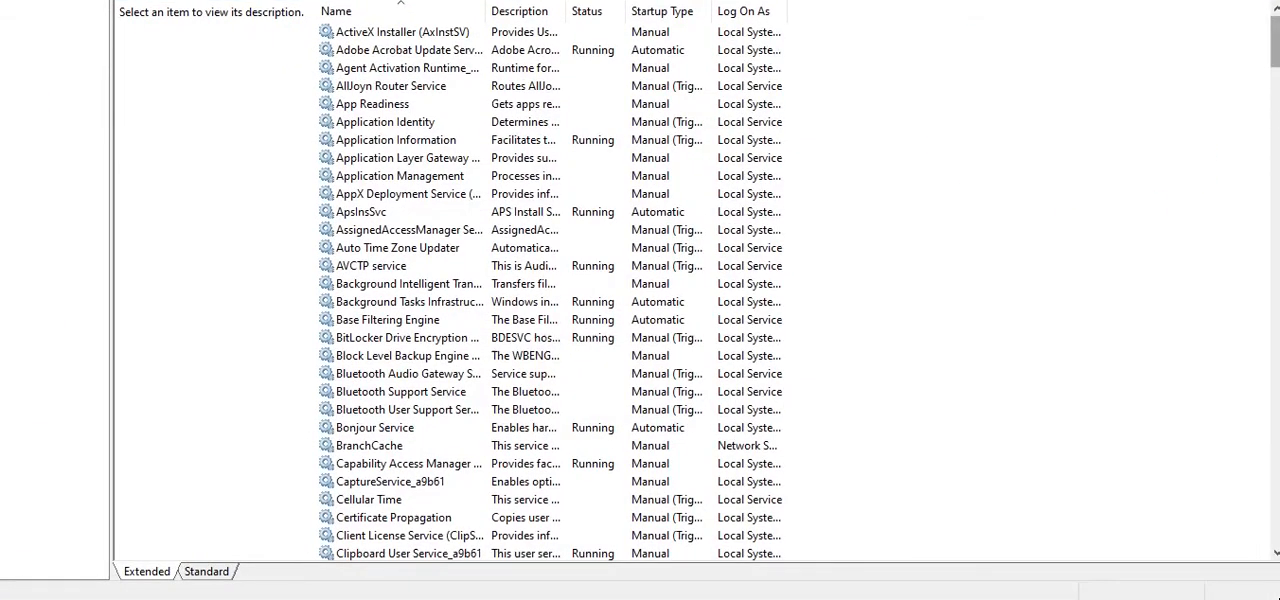
Find the SAP Cloud Connector service in the list and select it to check its status.
scroll(550, 290, down, 14)
scroll(550, 290, down, 20)
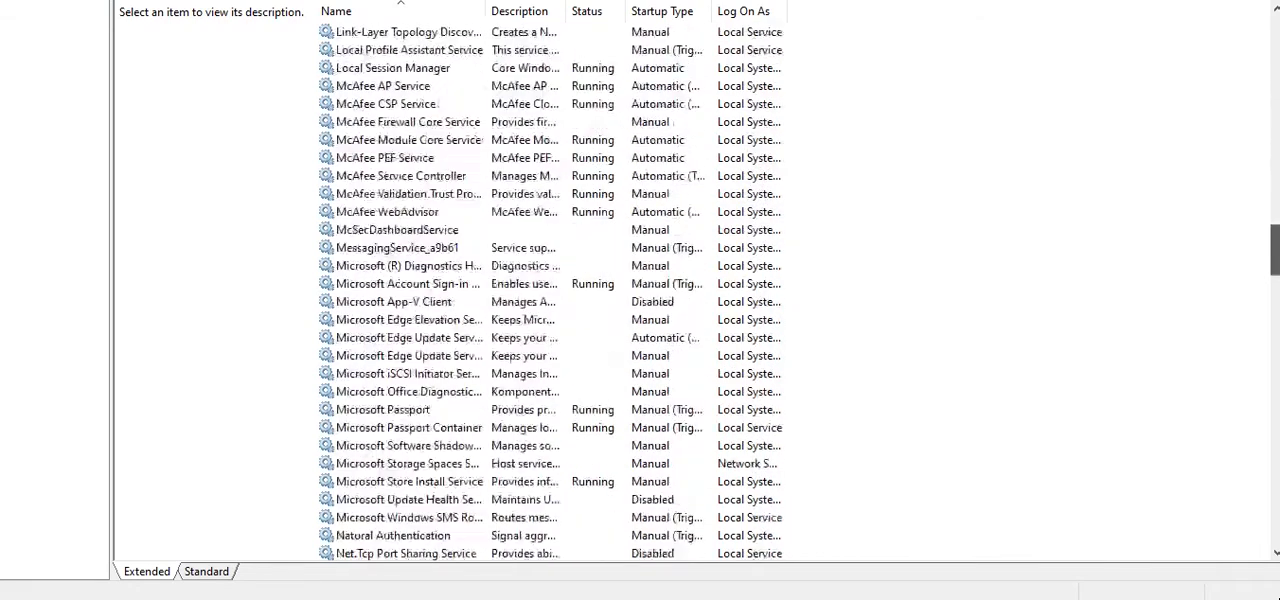
scroll(550, 290, down, 1)
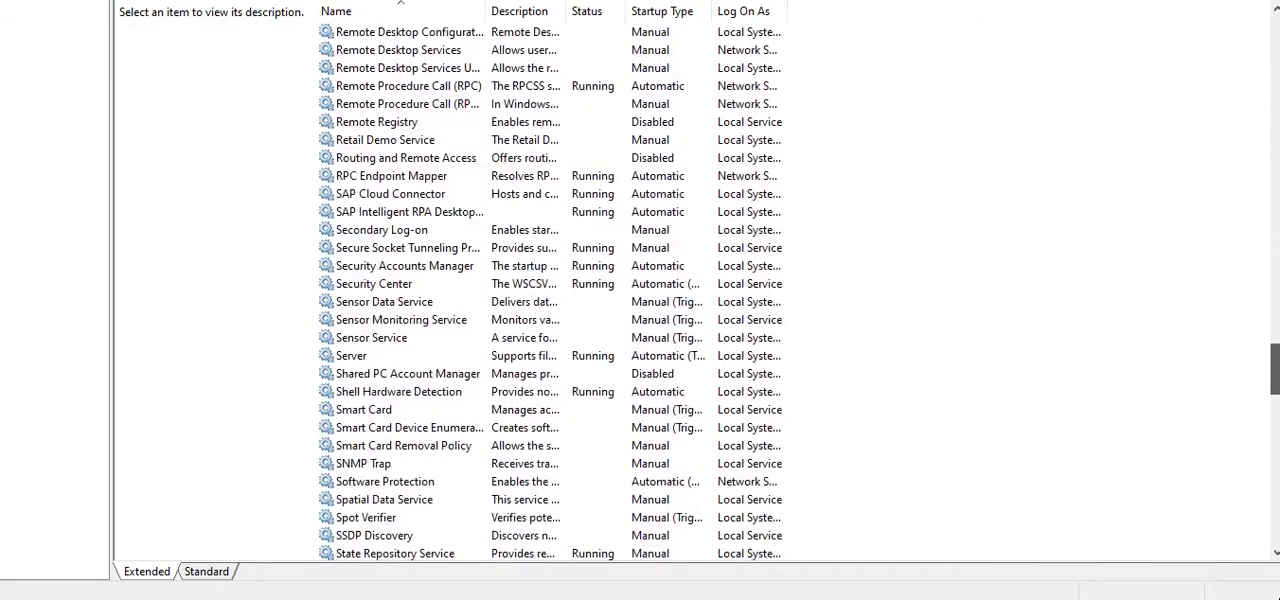
scroll(423, 171, up, 1)
click(400, 211)
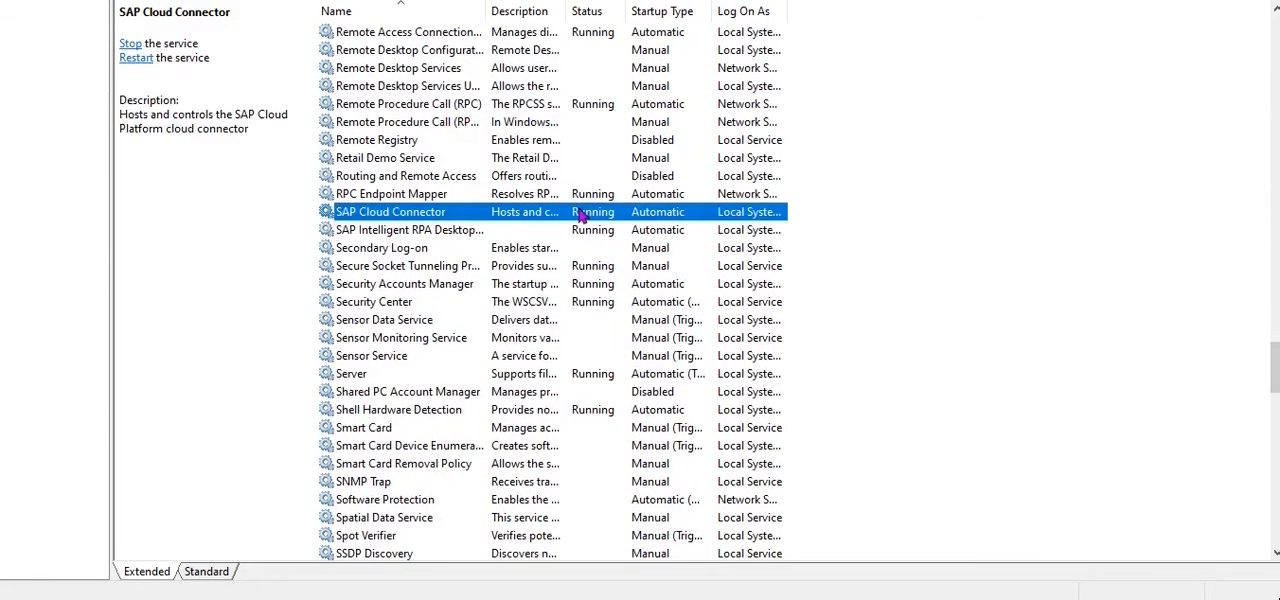
drag(487, 11, 510, 11)
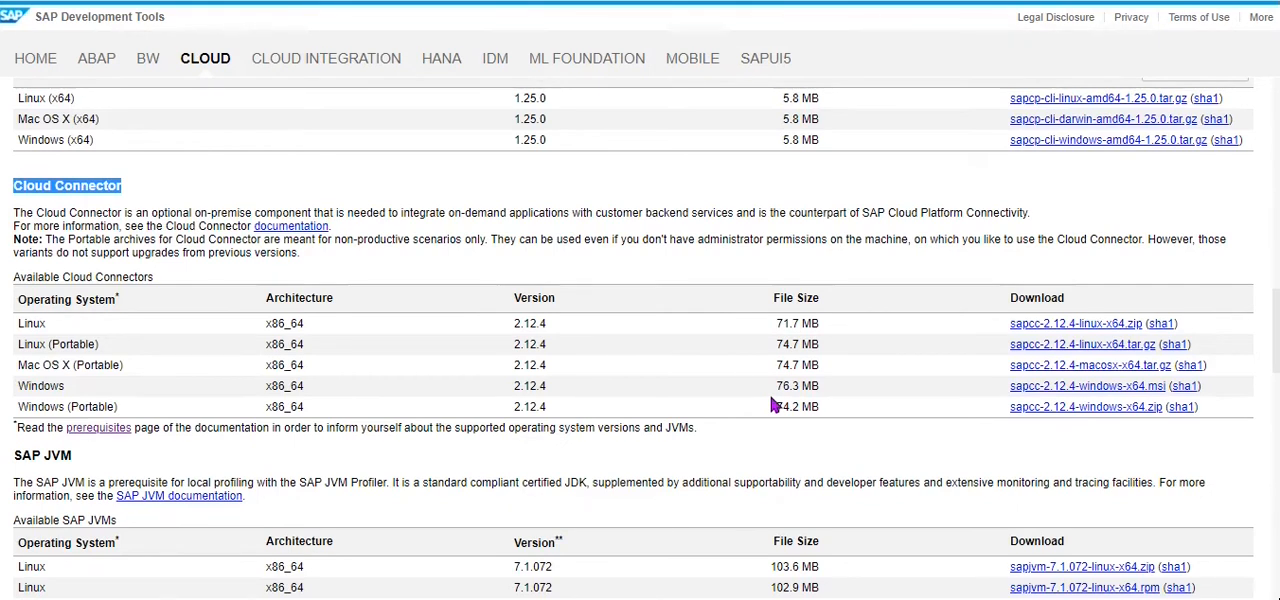
Switch to the browser page with the Cloud Connector login.
click(856, 598)
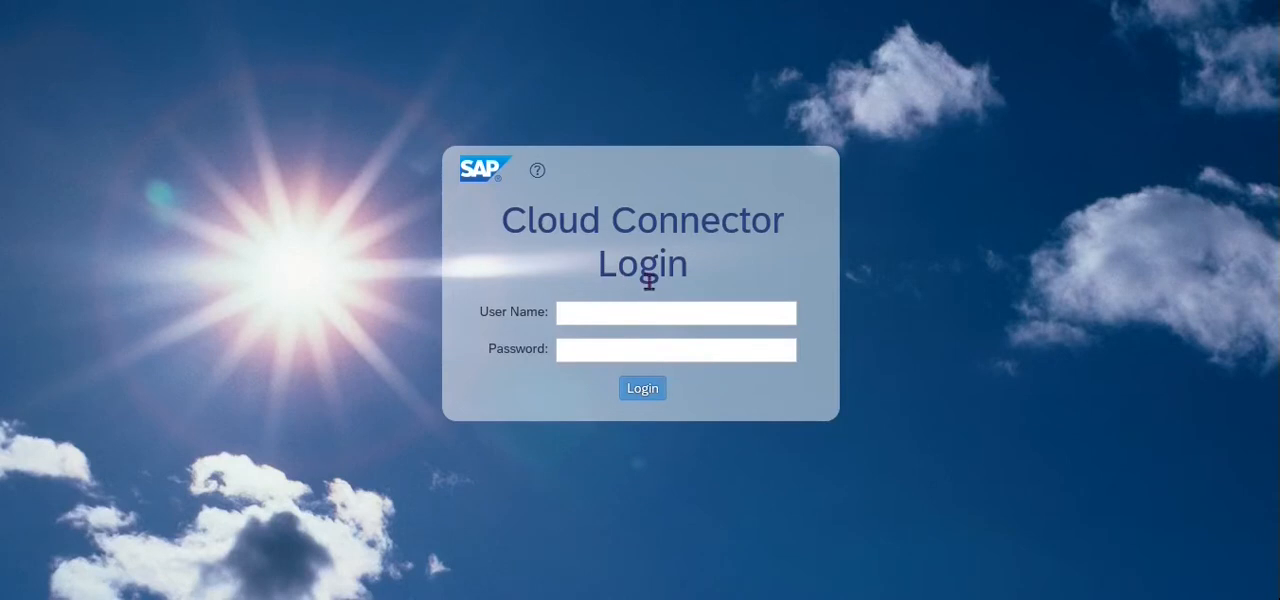
click(624, 315)
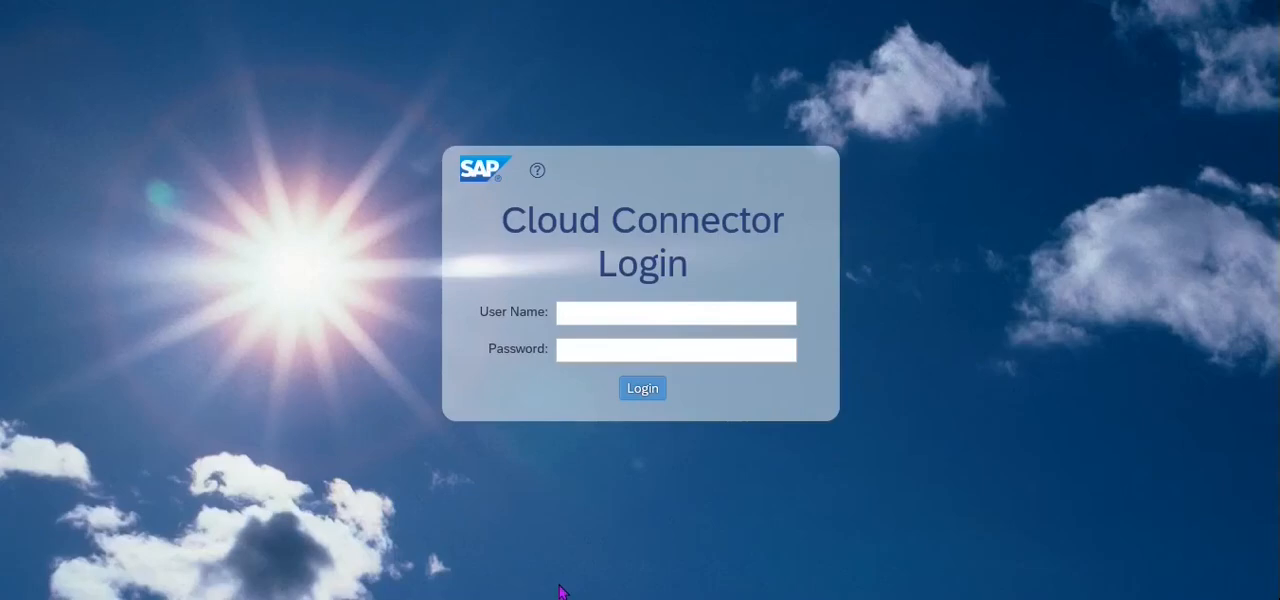
Open a blank Notepad document by running notepad.
key(super+r)
text(no)
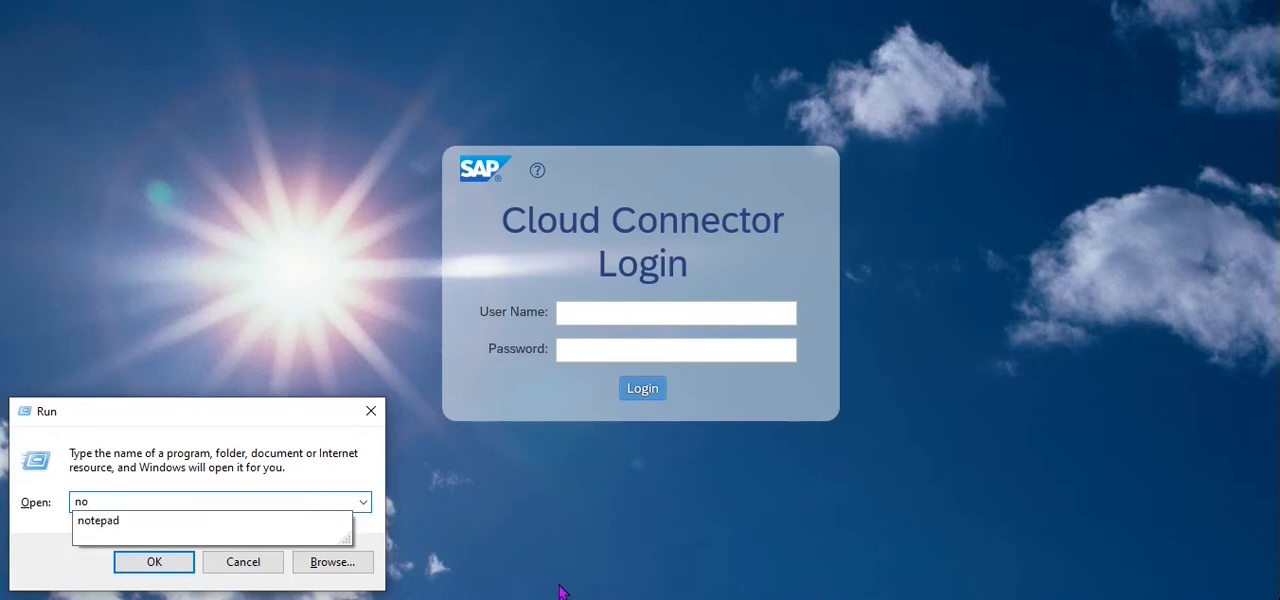
text(tepad)
key(Return)
text(htps:)
key(BackSpace)
key(BackSpace)
key(BackSpace)
text(tp://)
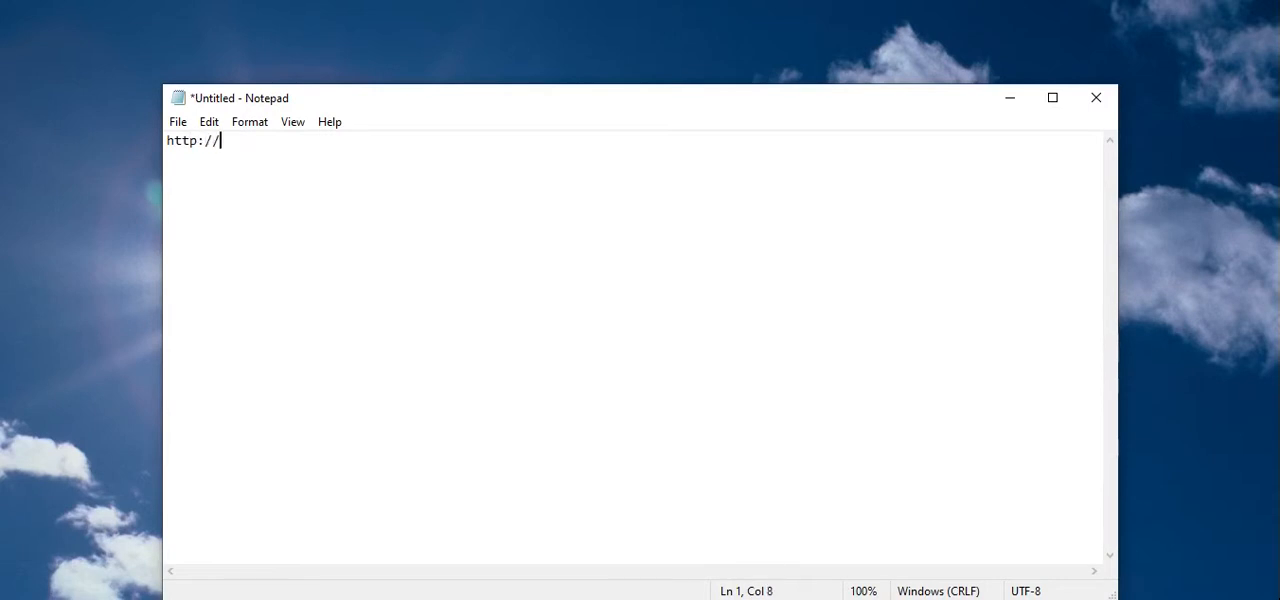
text(localhost:8443)
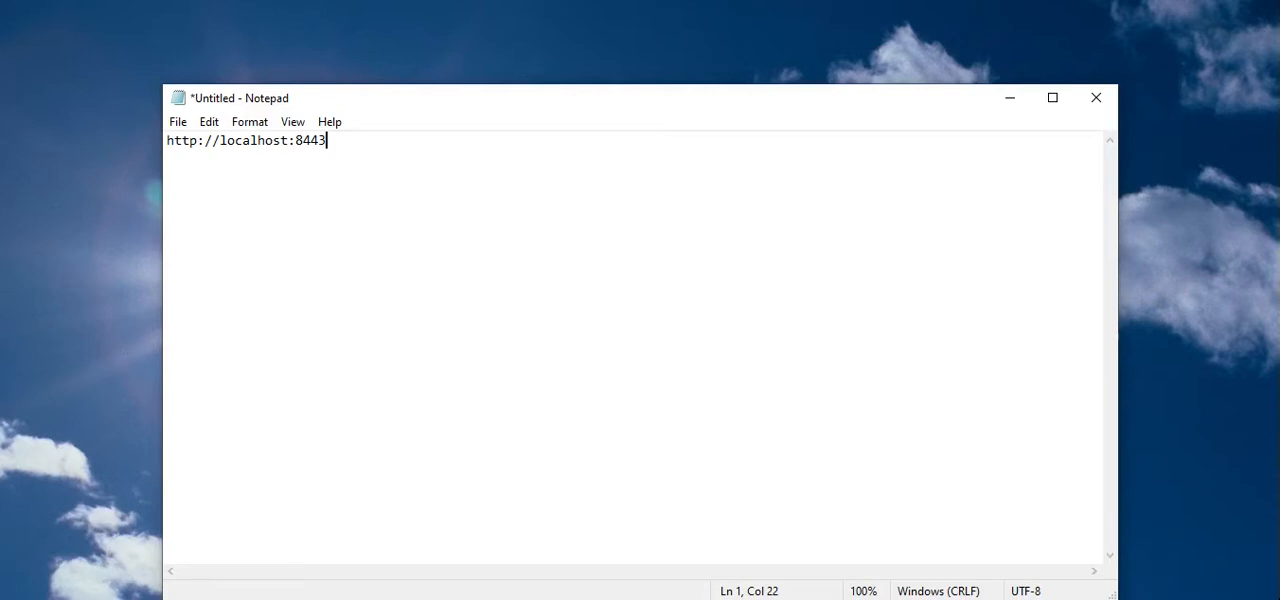
key(Left)
key(Left)
key(Left)
key(Left)
key(Left)
key(Left)
key(Left)
key(Left)
key(Left)
key(Left)
key(Left)
key(Left)
key(Left)
key(Left)
key(Left)
key(Left)
key(Left)
text(s)
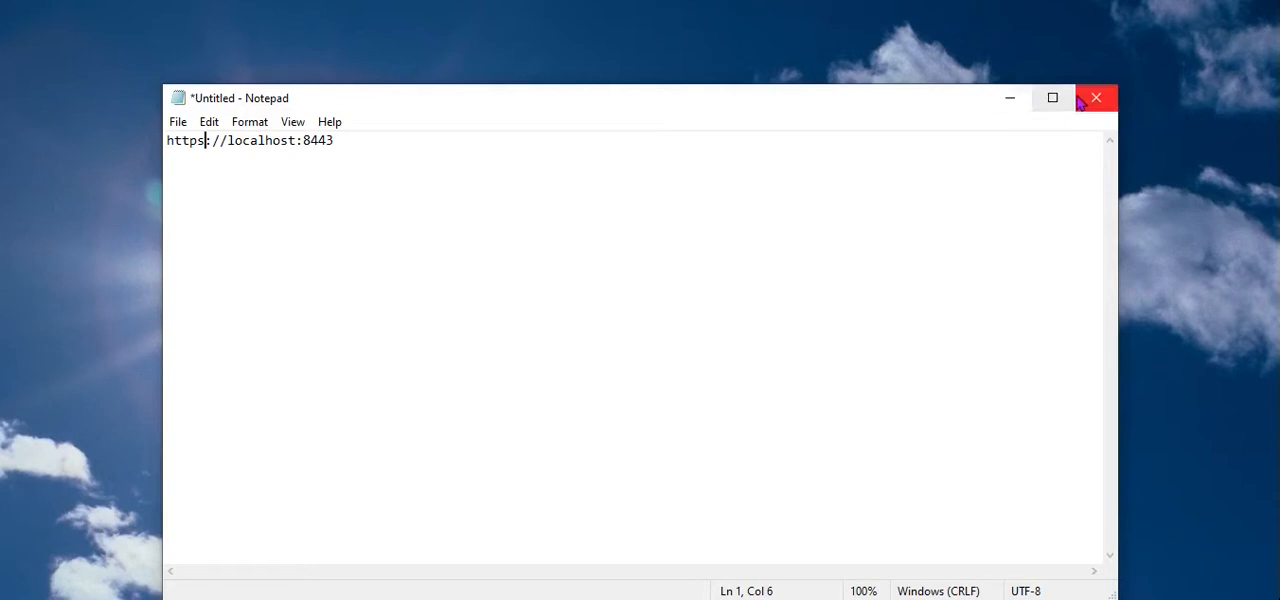
Add the login name Administrator below the address, leaving one blank line between them.
click(408, 152)
key(Return)
key(Return)
text(Administration)
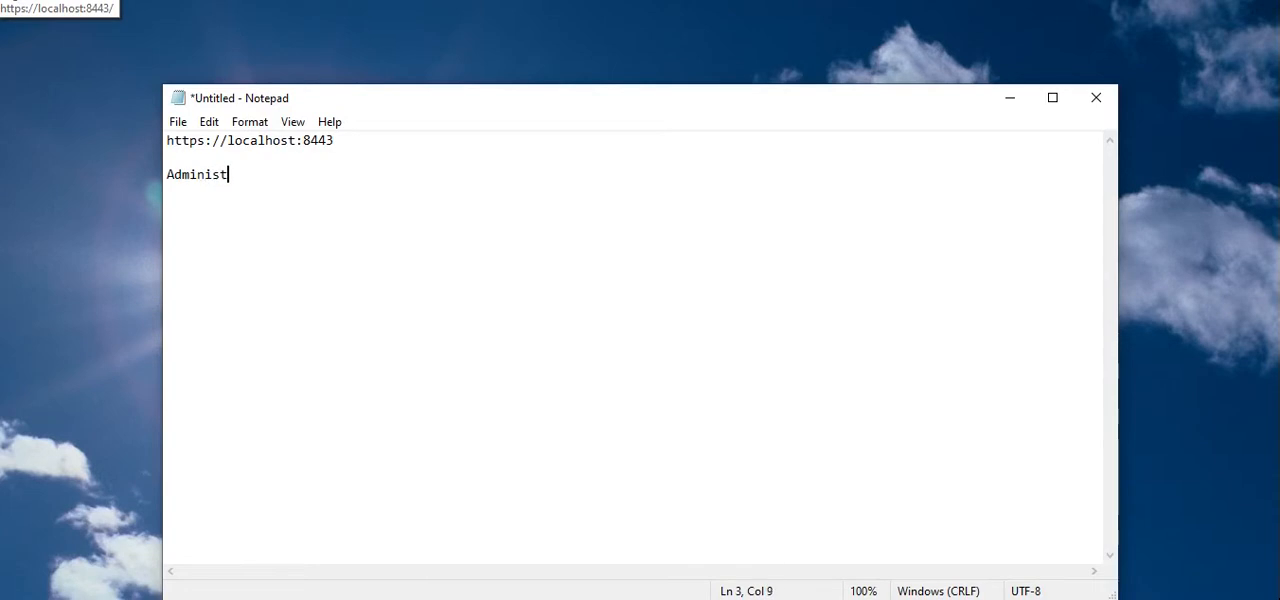
key(BackSpace)
key(BackSpace)
text(on)
key(Return)
key(BackSpace)
key(BackSpace)
key(BackSpace)
key(BackSpace)
text(or)
key(Return)
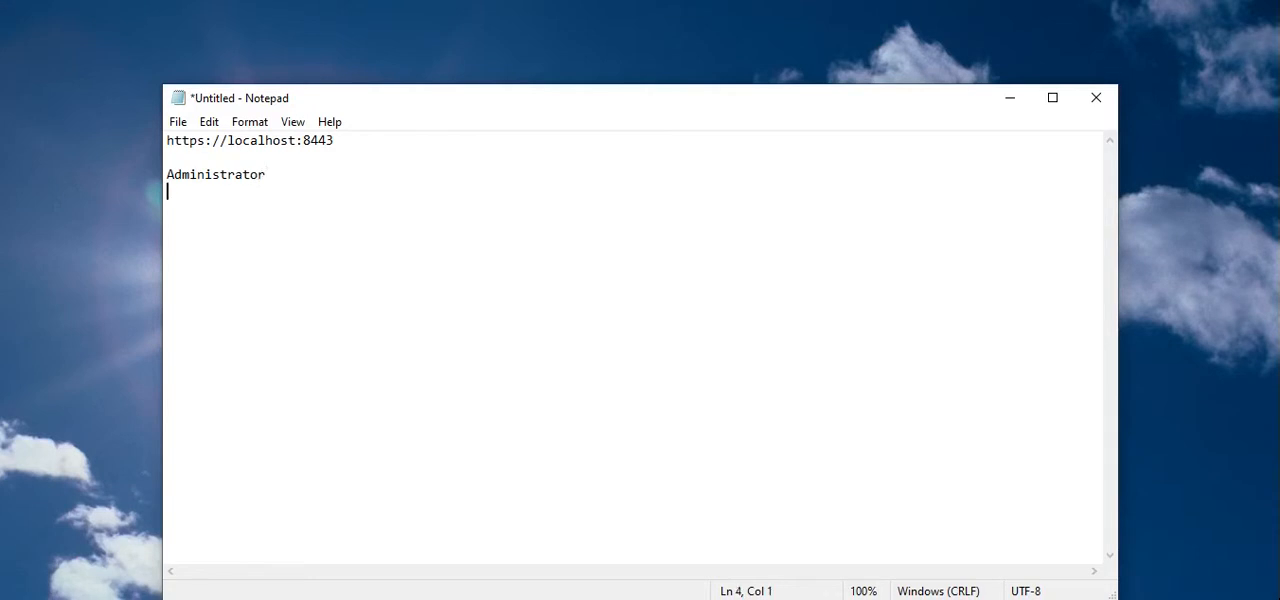
Add the initial password under the login name and label the two lines "User name :" and "password :".
text(manage)
key(Up)
key(Left)
key(Left)
key(Left)
key(Left)
key(Left)
key(Left)
text(User name )
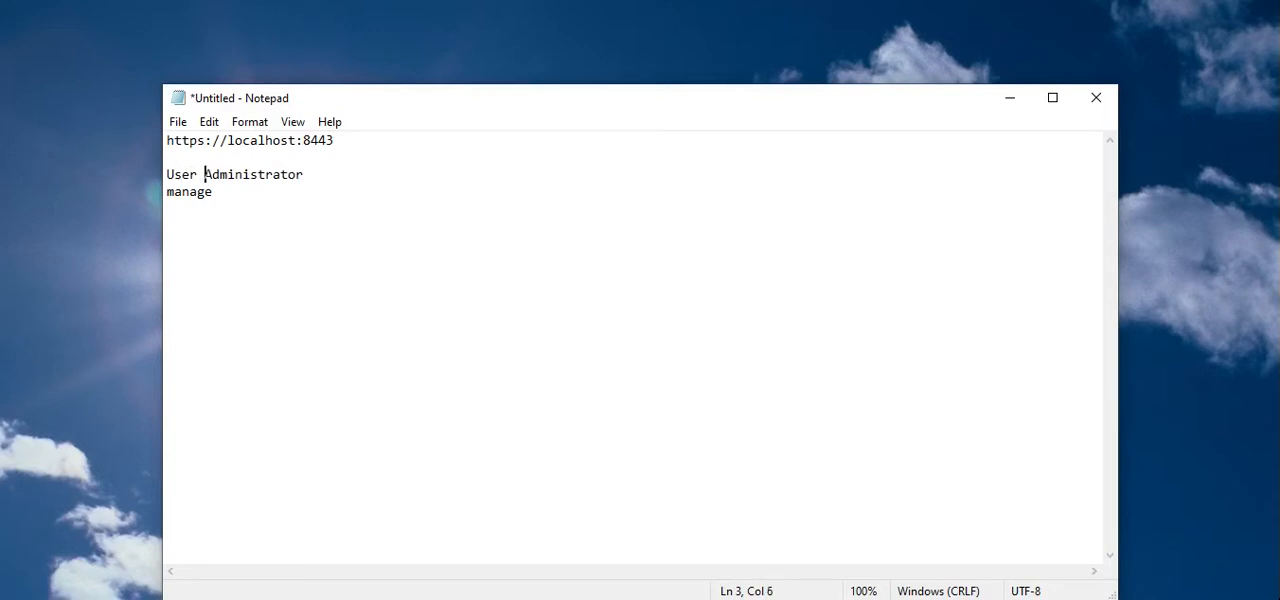
text(:)
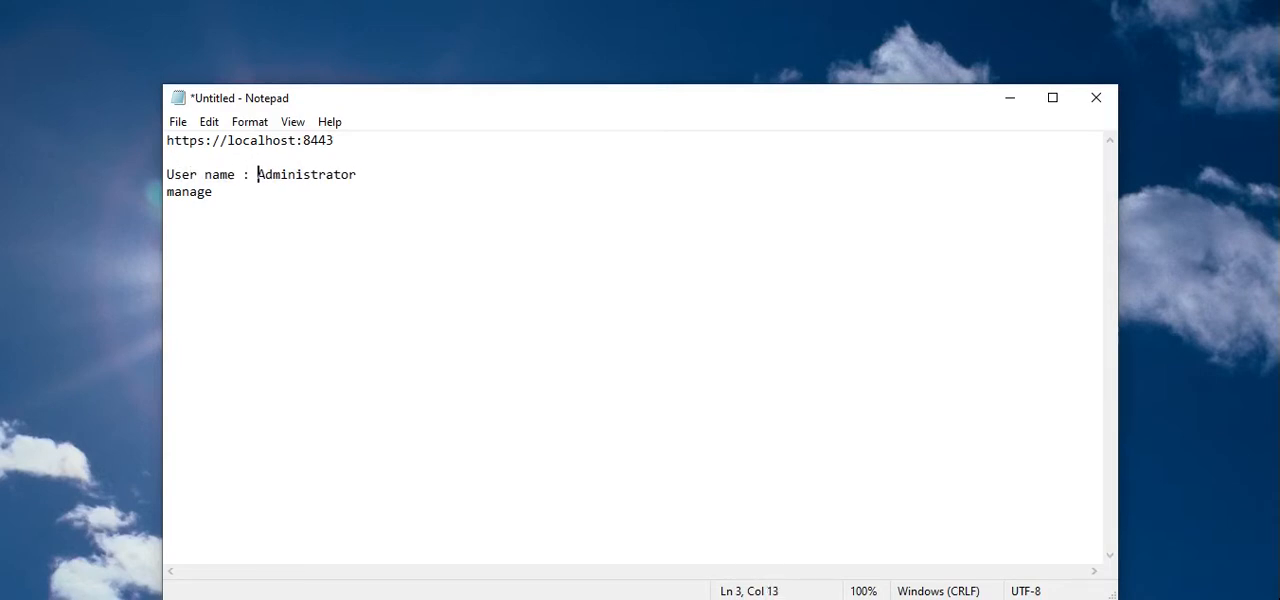
click(167, 191)
text(passwor)
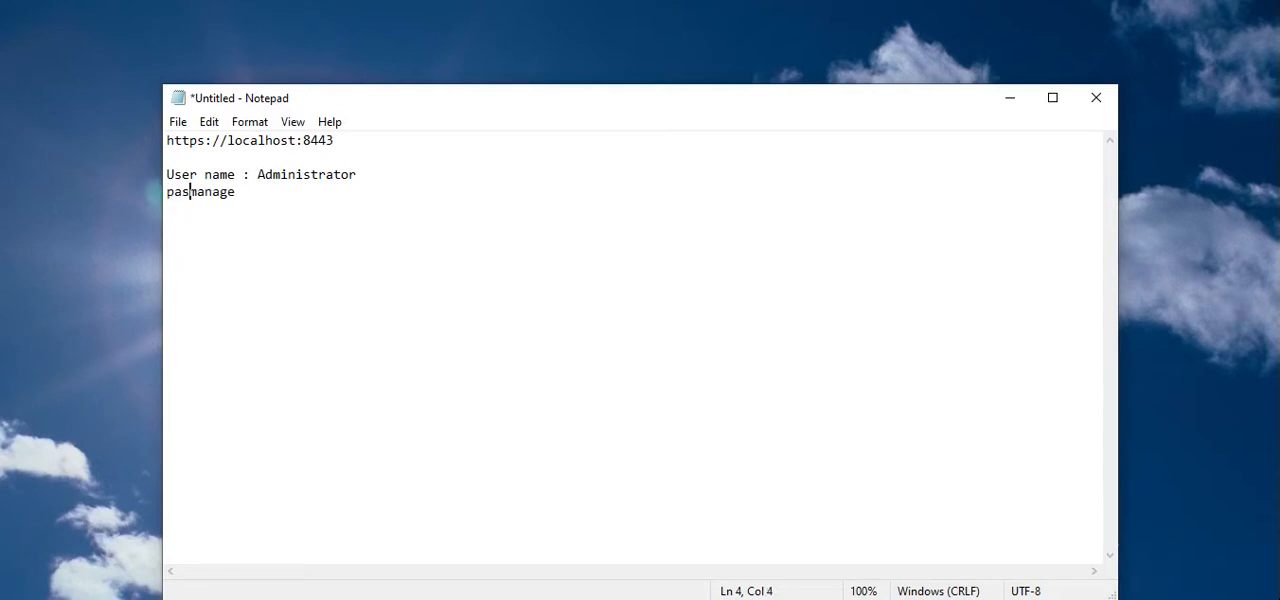
text(d )
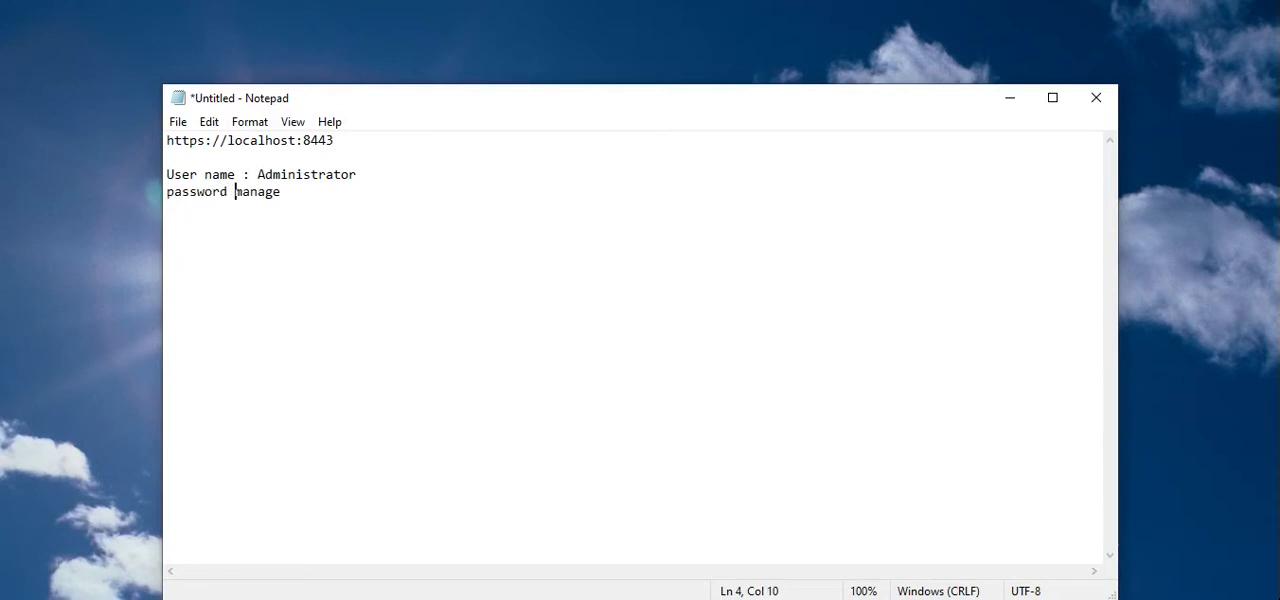
text(:)
Keep the unsaved note open by cancelling its closing, and minimize Notepad.
click(1097, 103)
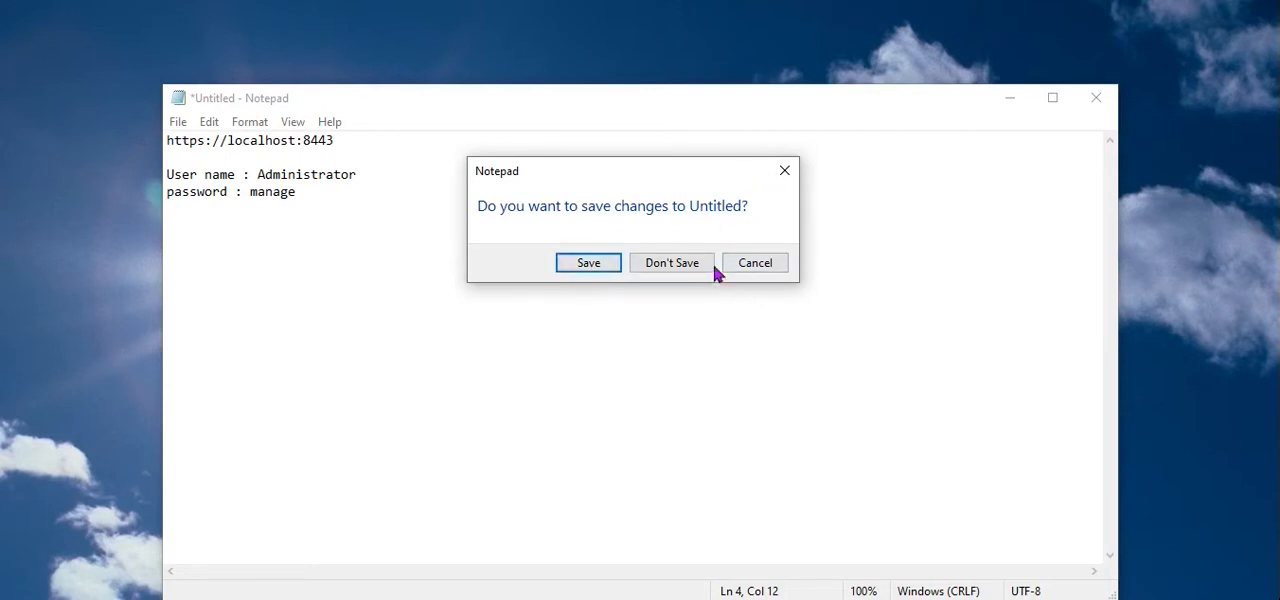
click(763, 270)
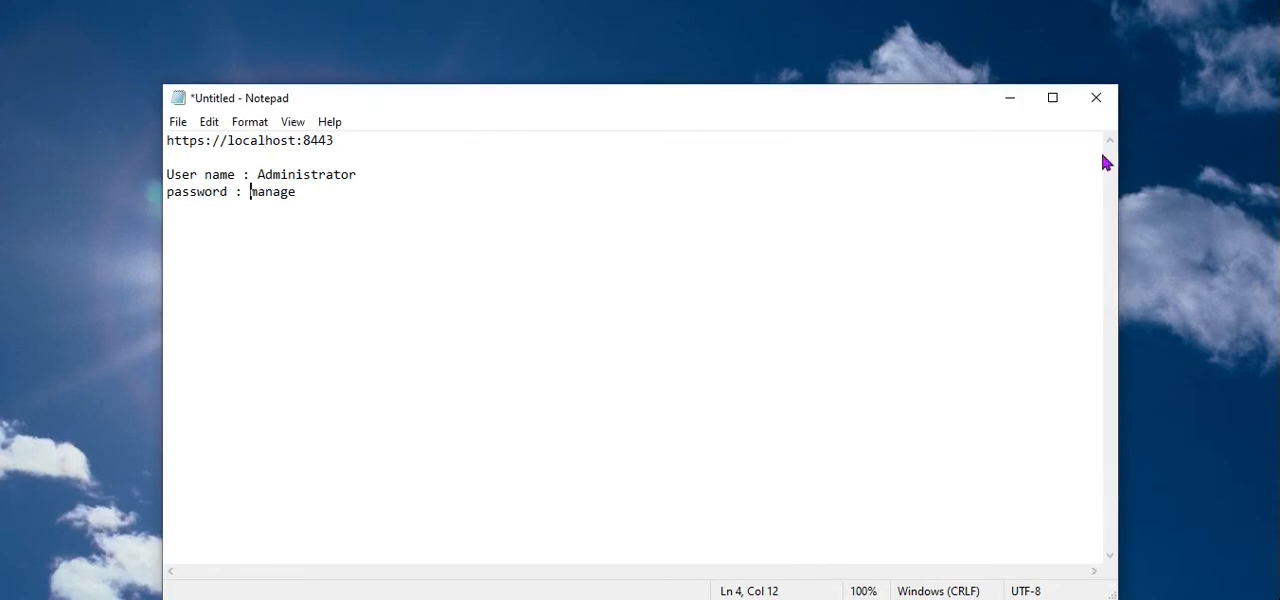
click(1010, 97)
Log in to the Cloud Connector with the user name Administrator and the account password.
click(640, 314)
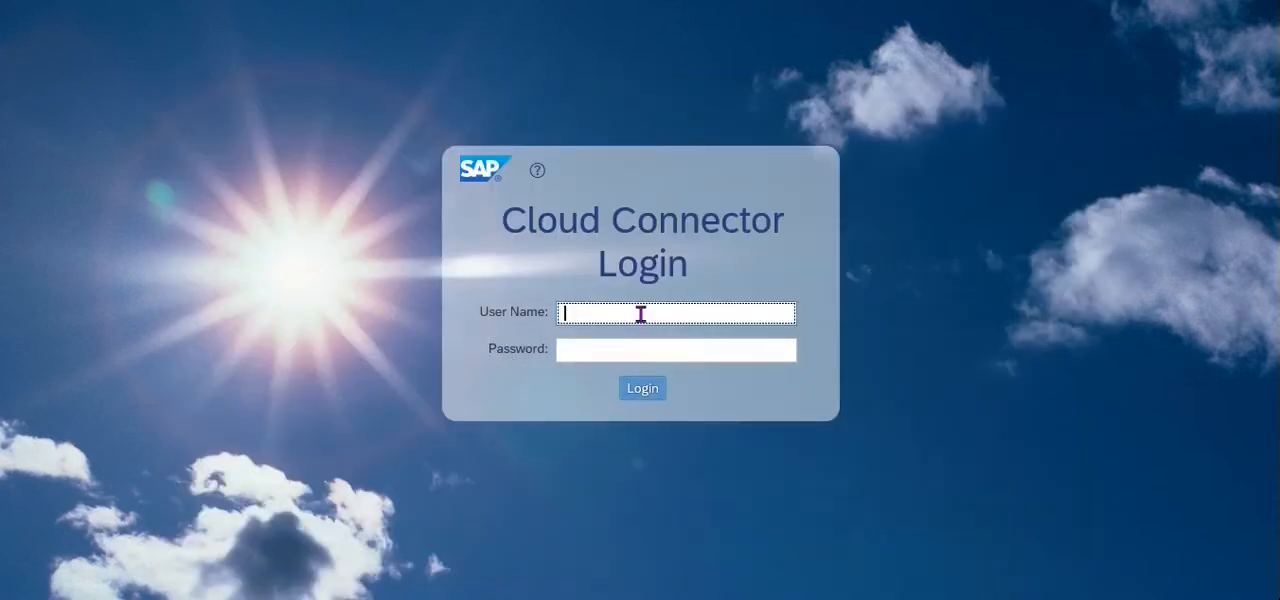
text(Administrator)
key(Tab)
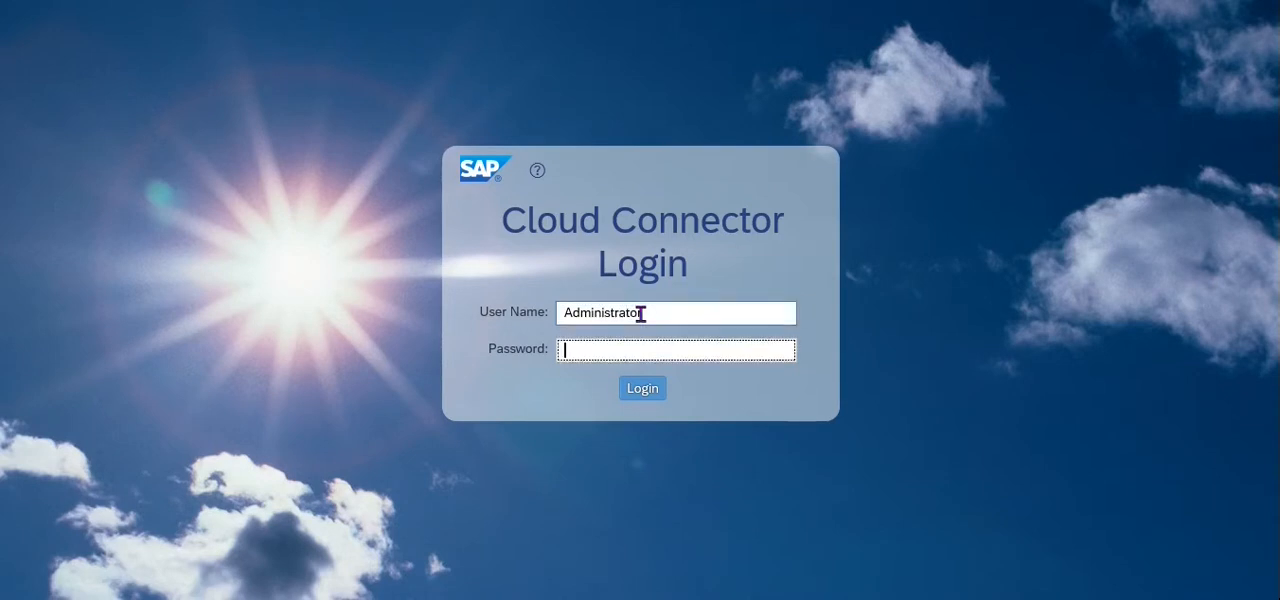
text(************)
key(Return)
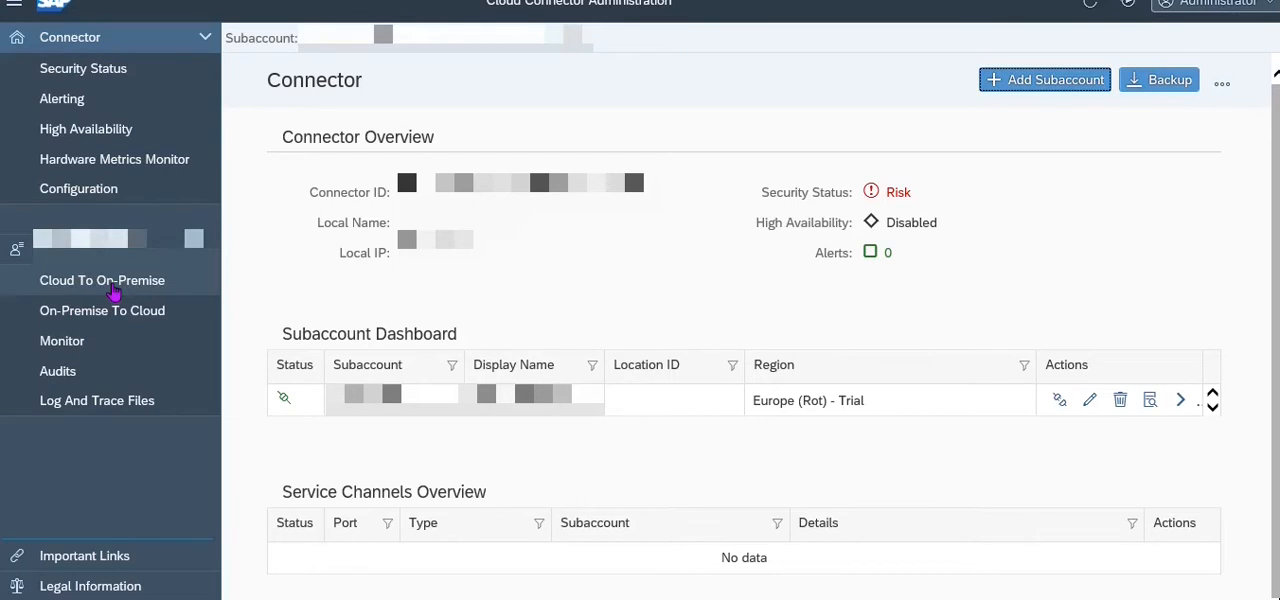
Open the subaccount's Cloud To On-Premise access control.
click(105, 287)
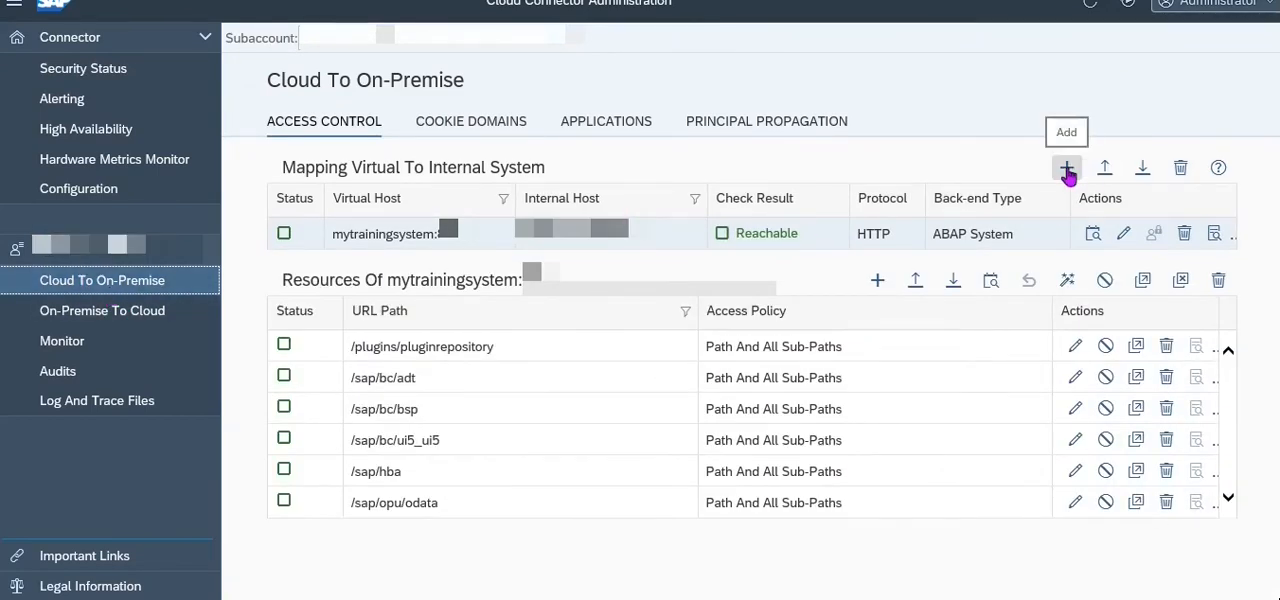
Start a new system mapping with ABAP System as the back-end type.
click(1067, 170)
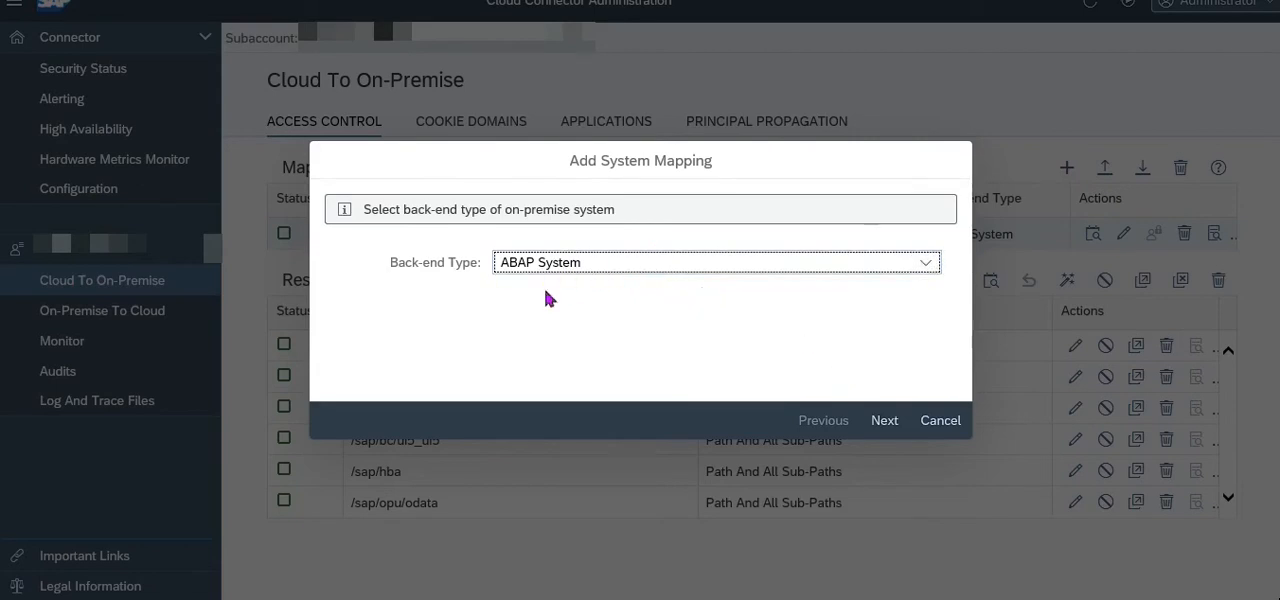
click(885, 423)
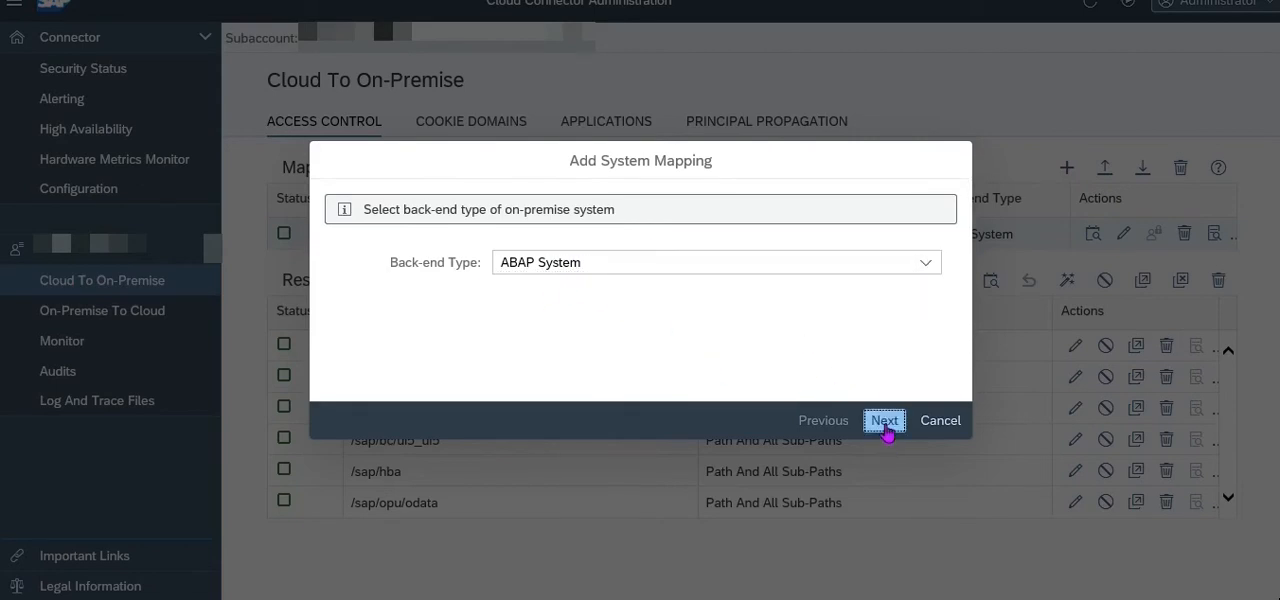
click(823, 420)
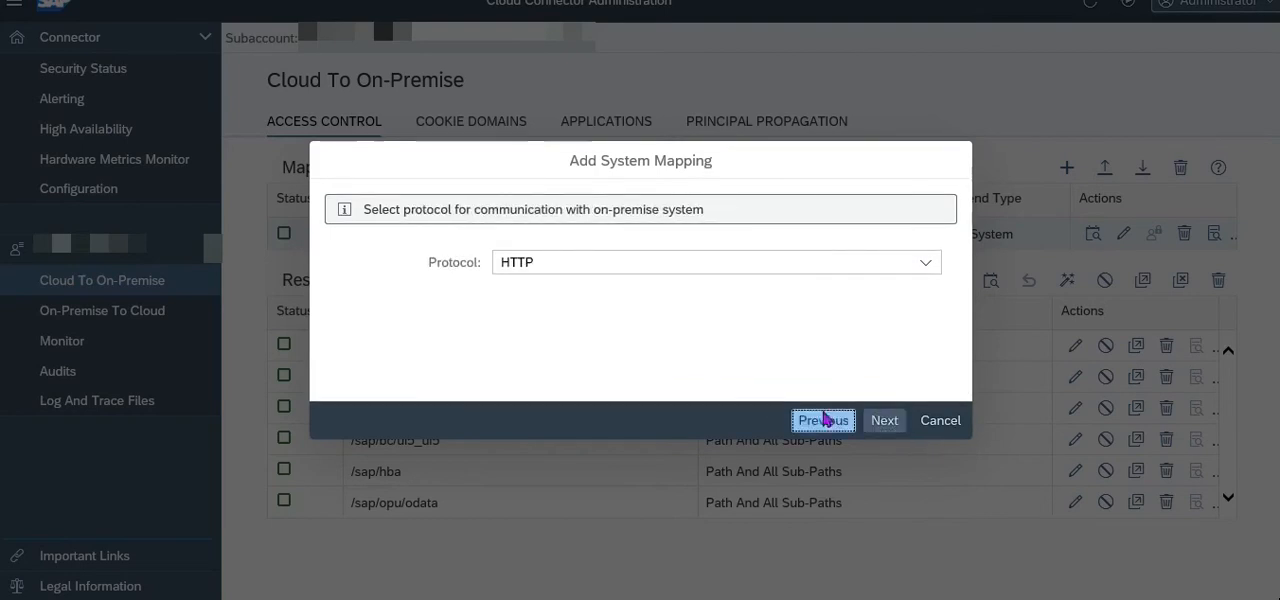
click(926, 264)
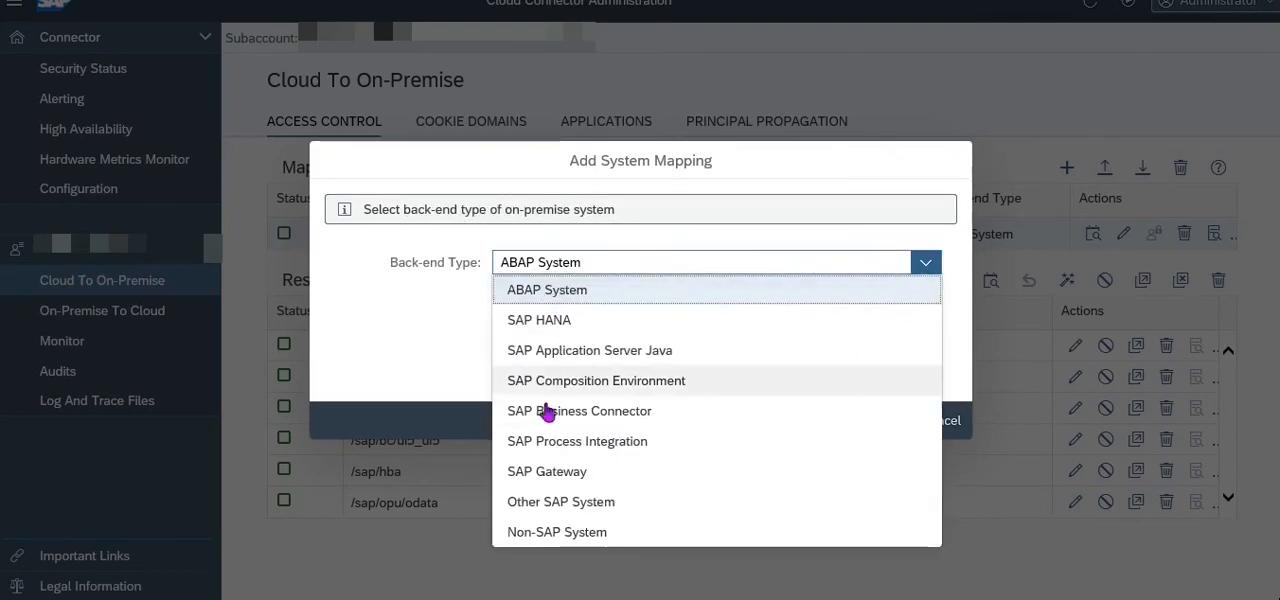
click(559, 292)
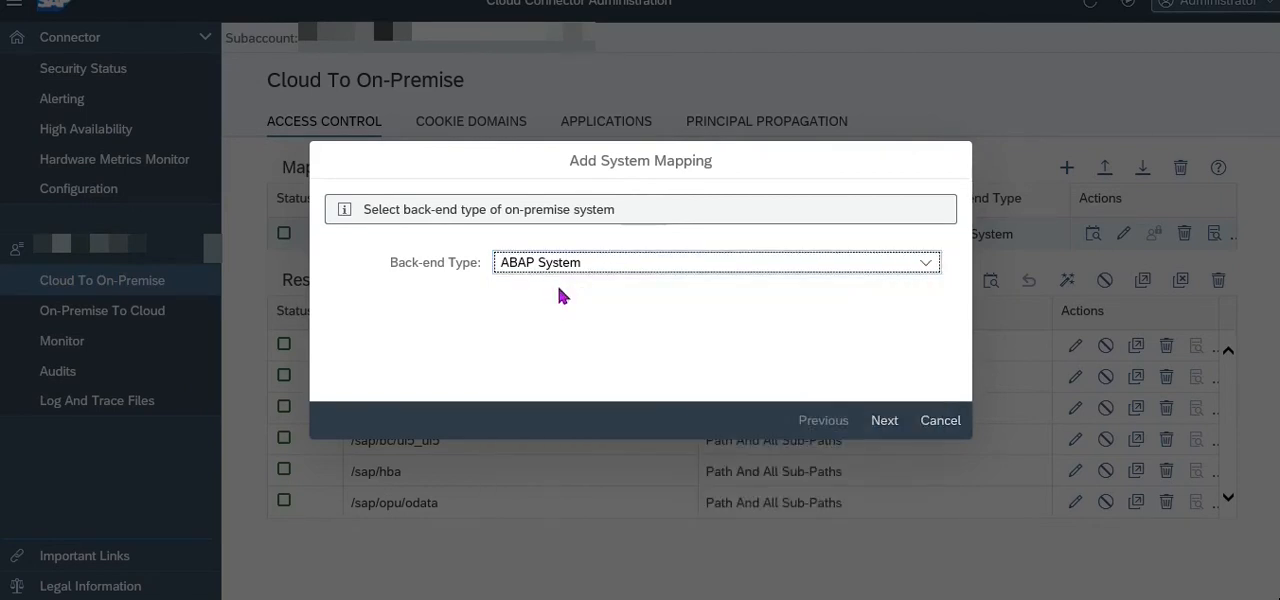
Set the new mapping's protocol to HTTP, and cancel the mapping at the internal host and port entry.
click(880, 422)
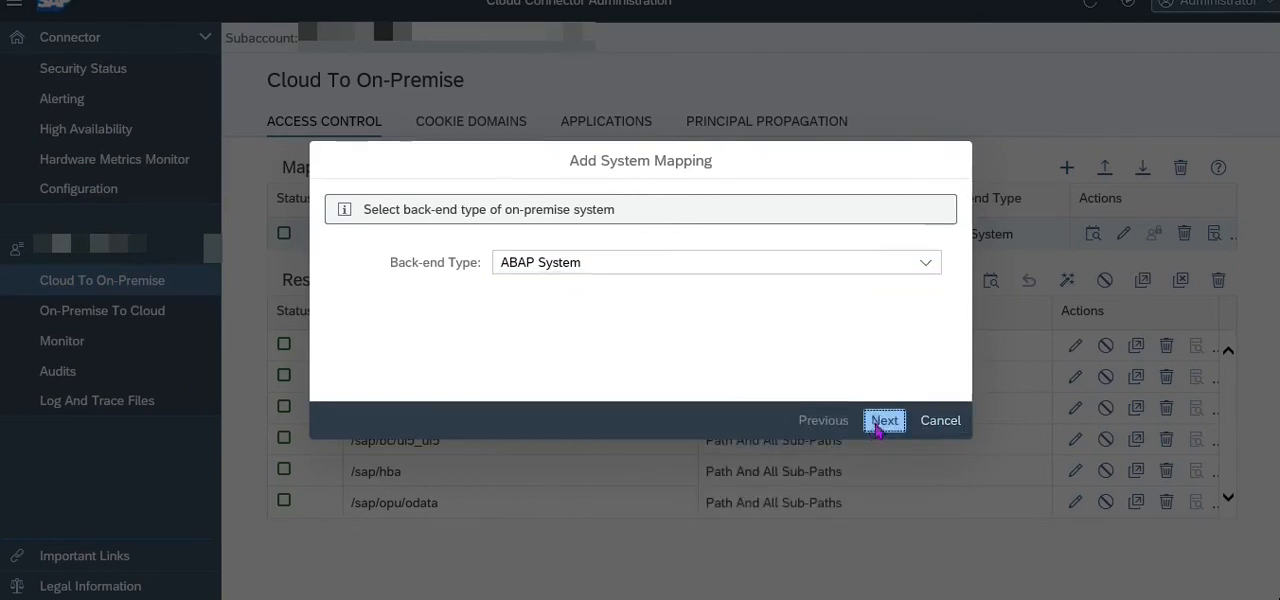
click(928, 272)
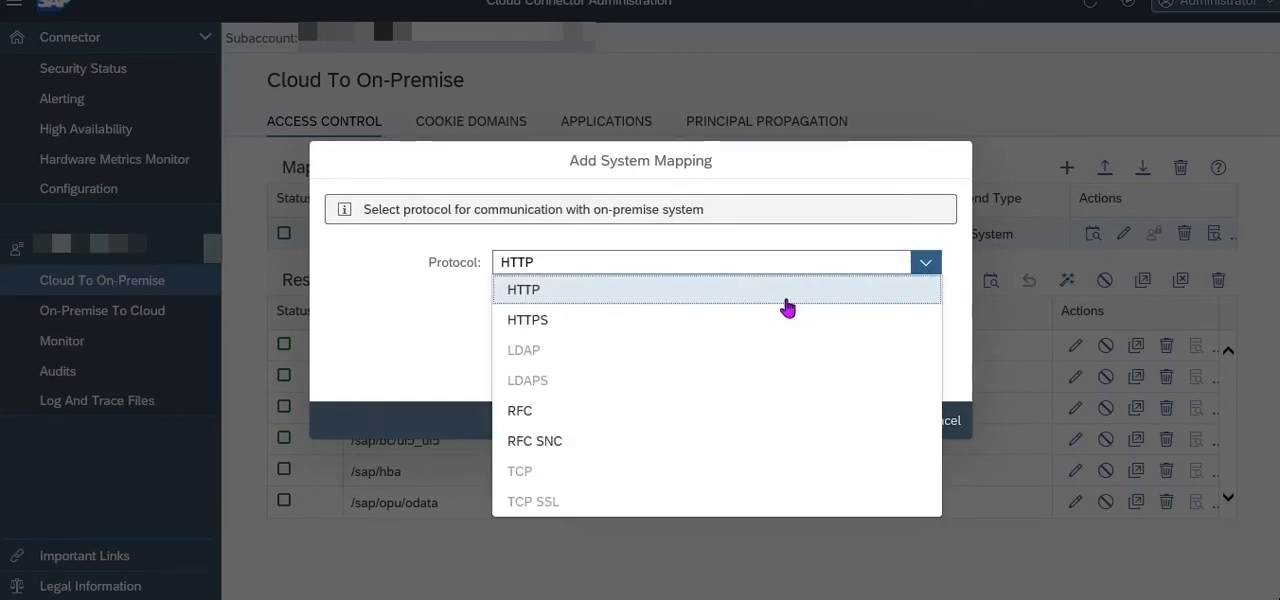
click(787, 289)
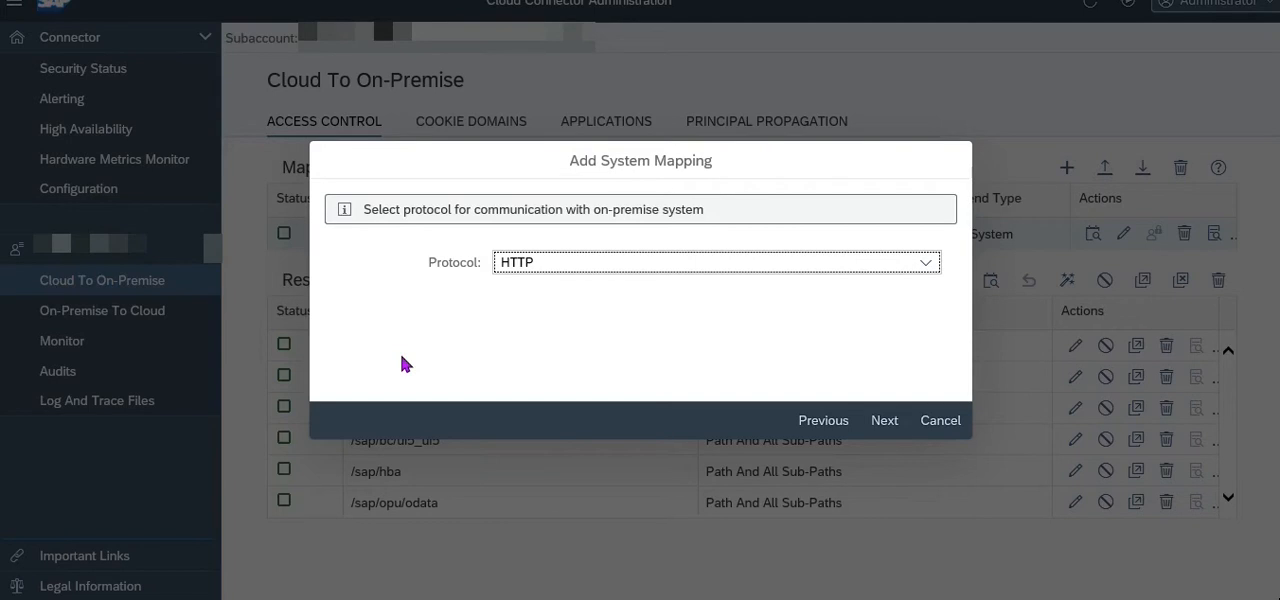
click(884, 424)
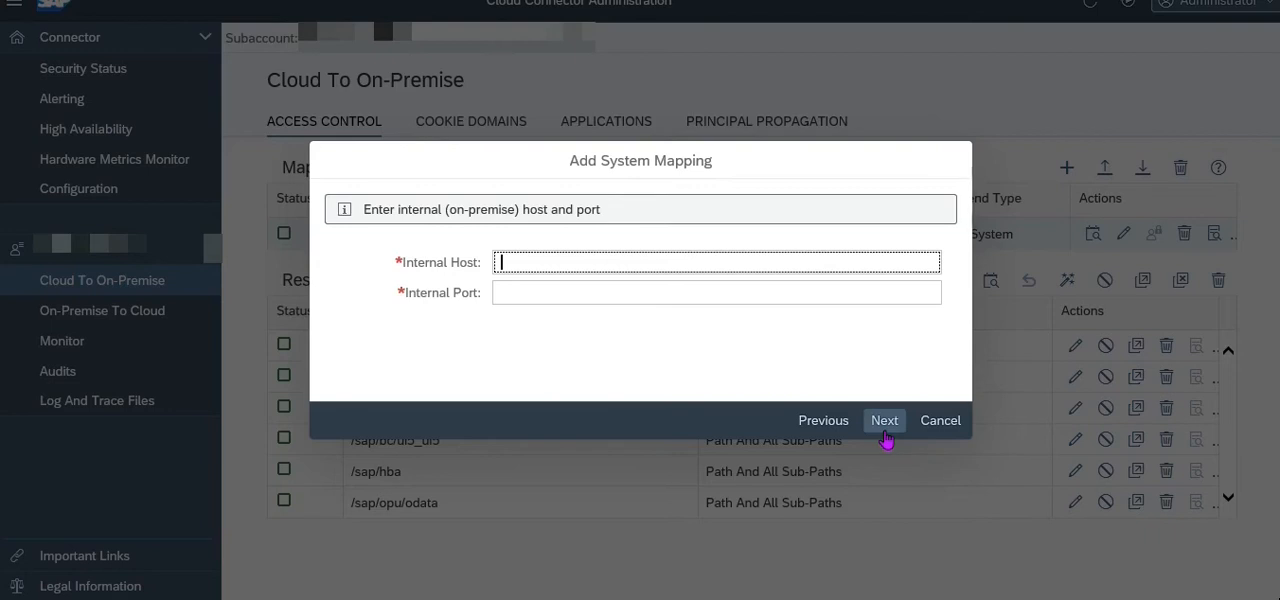
click(942, 424)
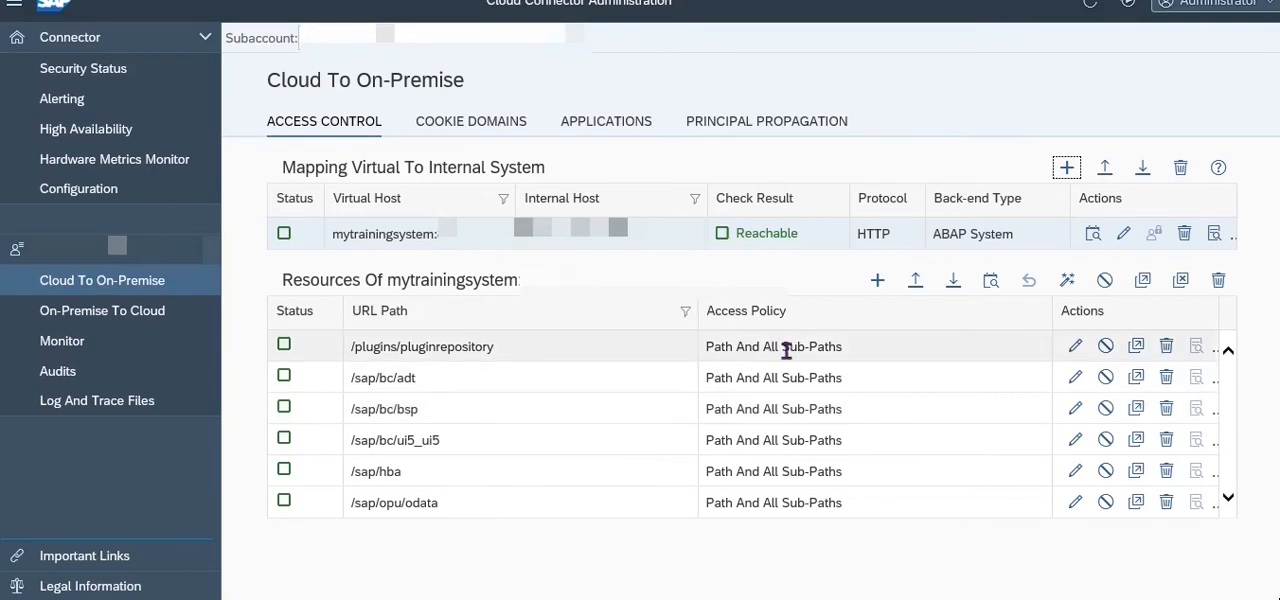
Open the /plugins/pluginrepository resource for editing, examine its URL path and save it as it is.
click(1076, 347)
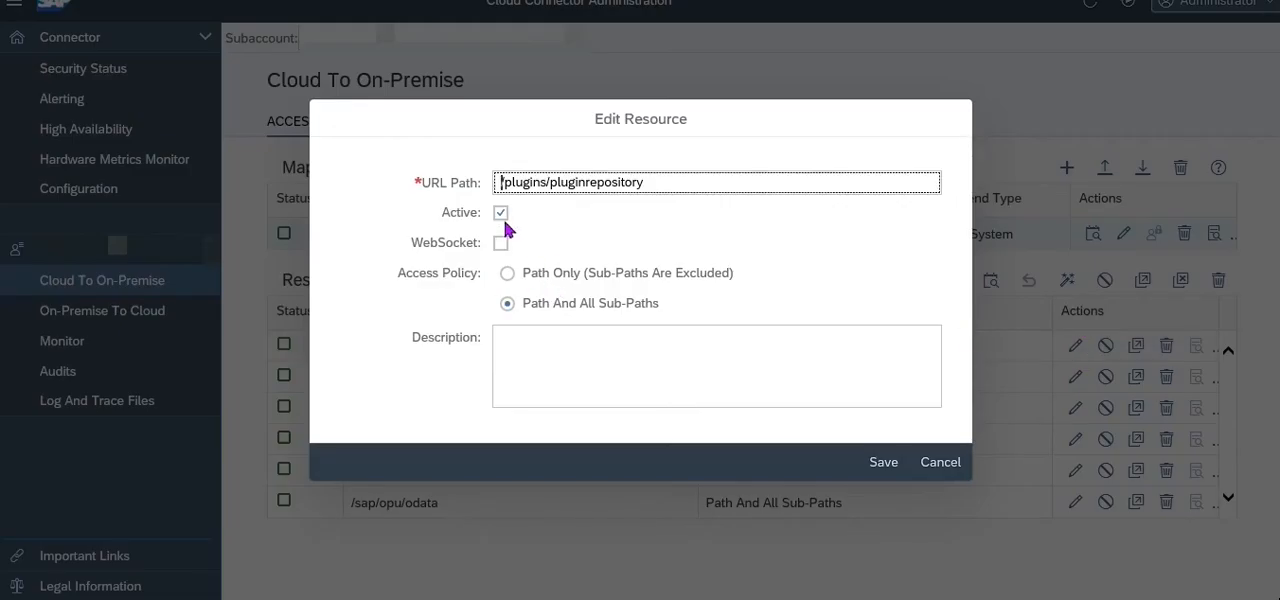
click(512, 186)
drag(651, 180, 500, 182)
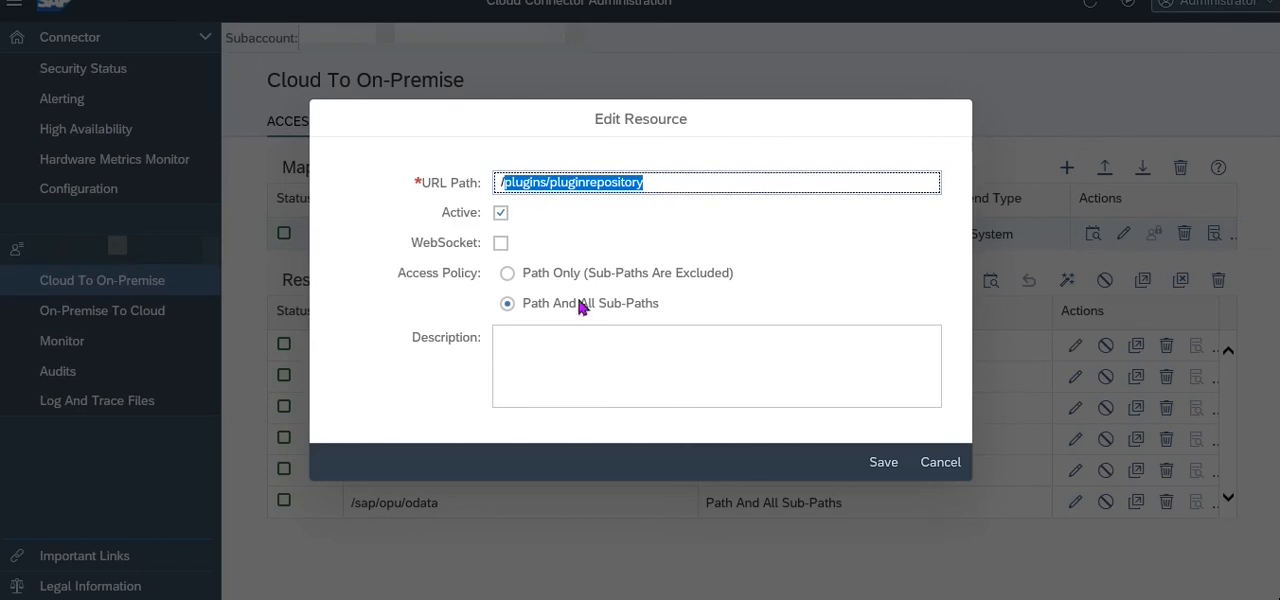
click(886, 468)
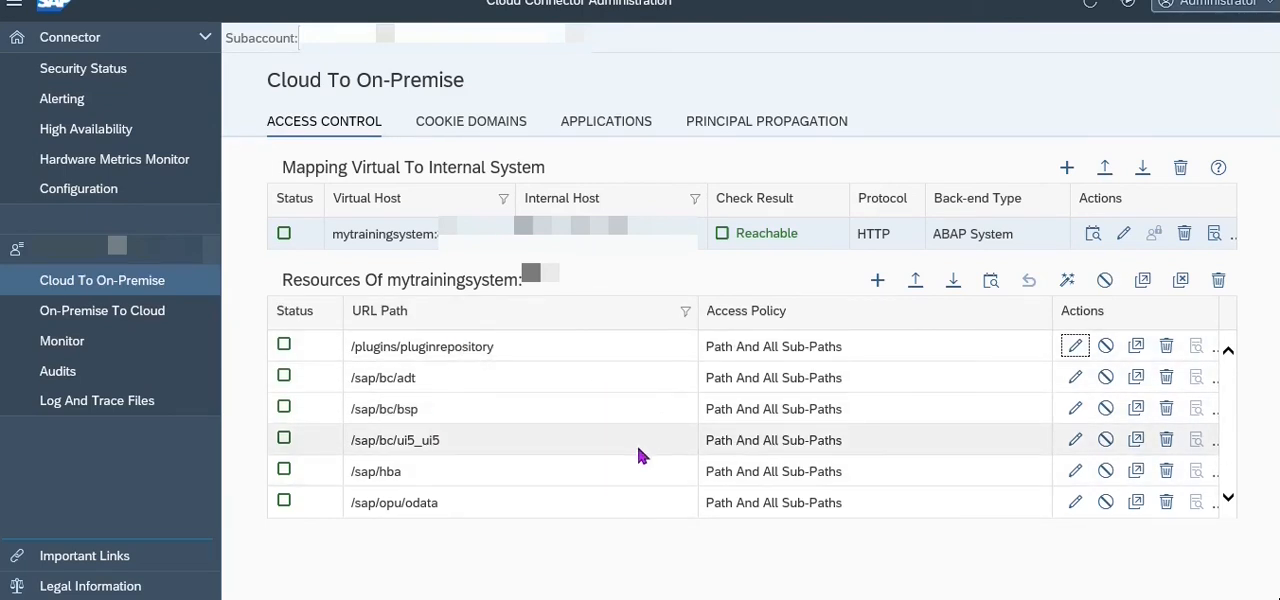
Check the availability of the internal host mapped to mytrainingsystem.
click(1094, 235)
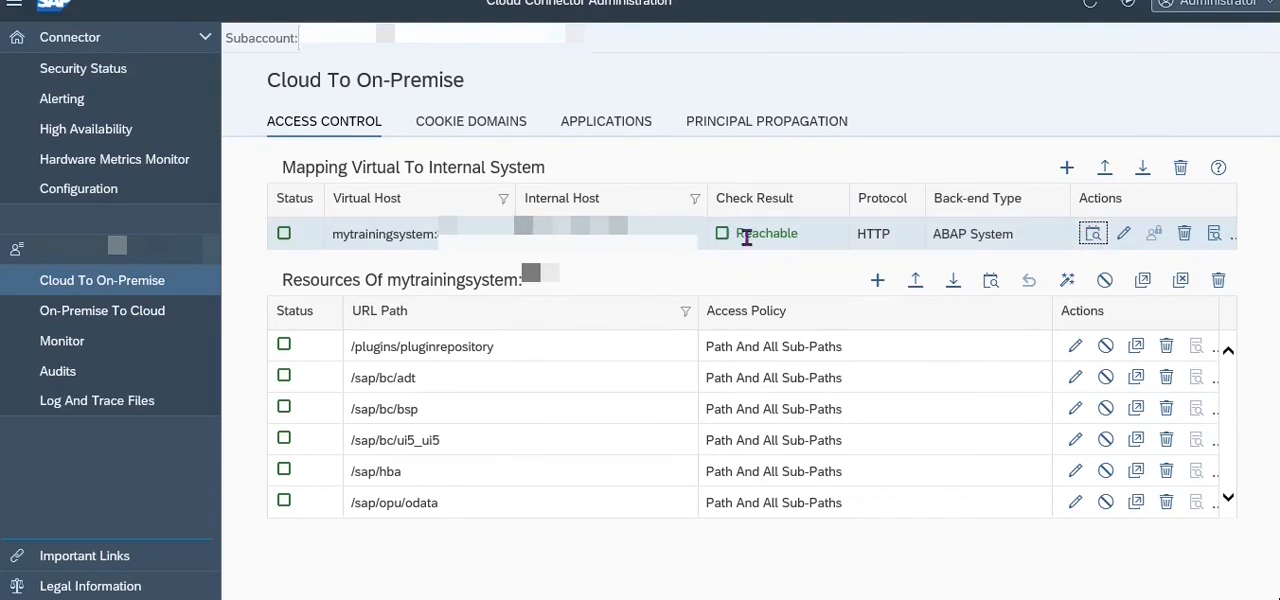
mouse_move(746, 237)
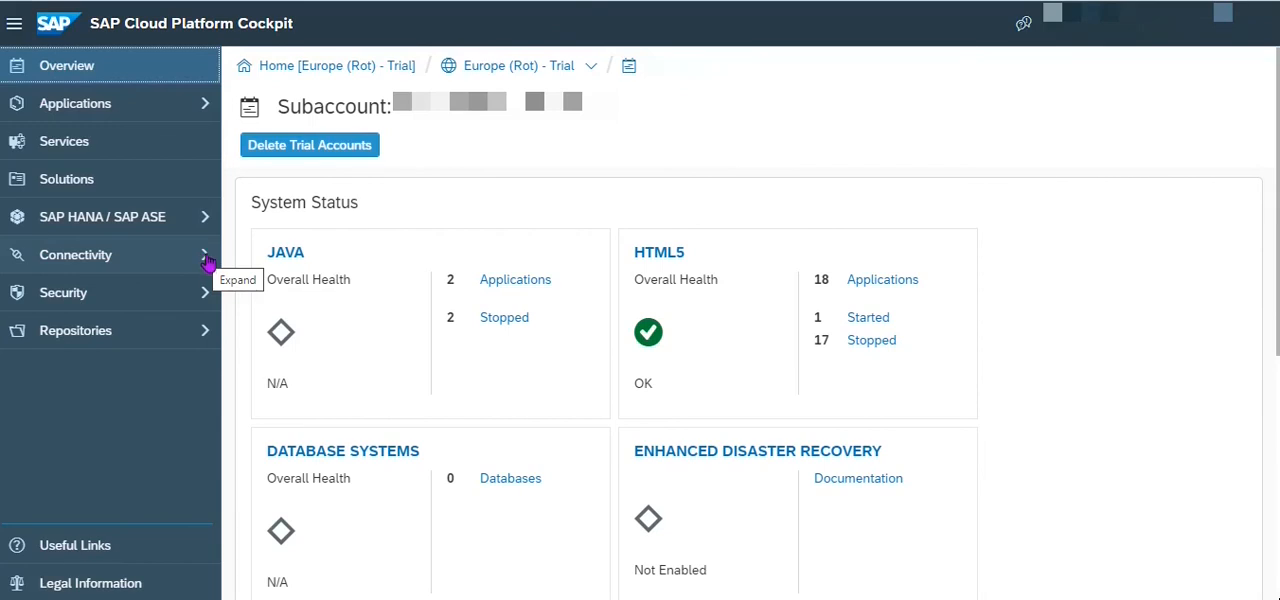
In the SAP Cloud Platform Cockpit, open the subaccount's Cloud Connectors page and examine the host of the exposed back-end system.
click(207, 262)
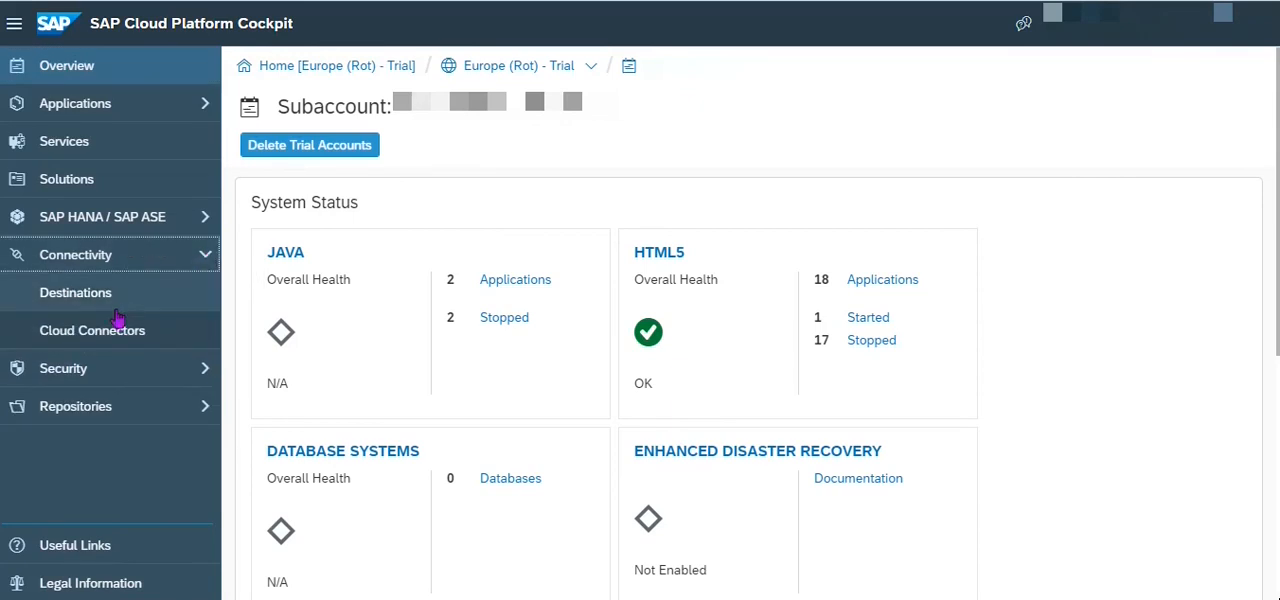
click(93, 338)
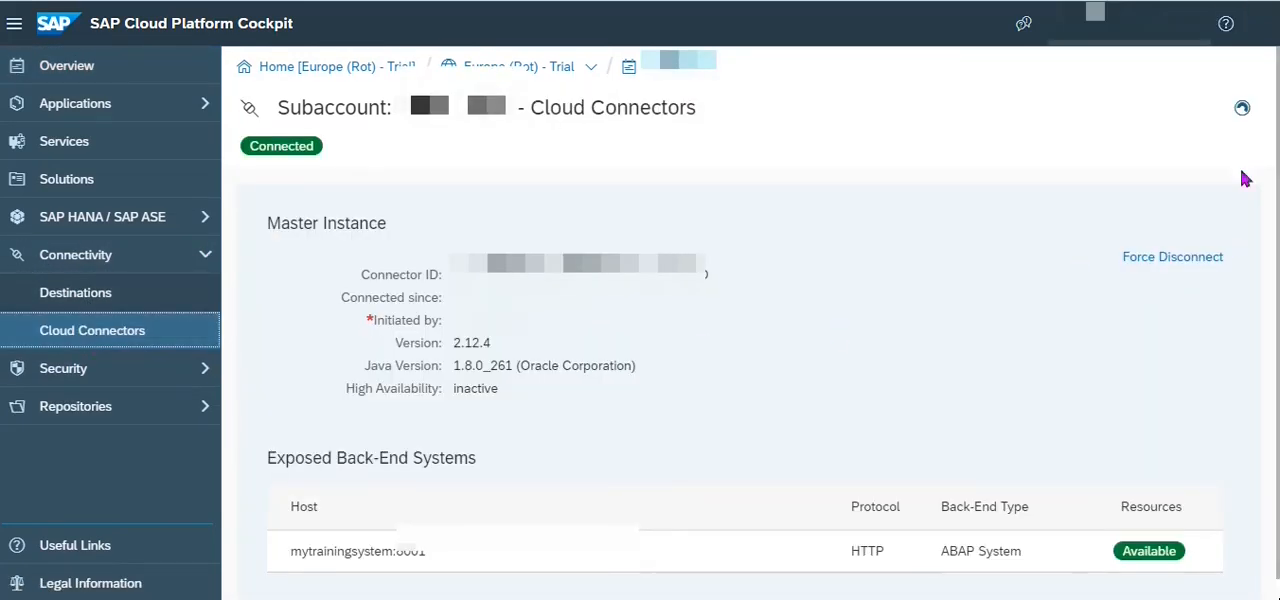
scroll(960, 155, down, 1)
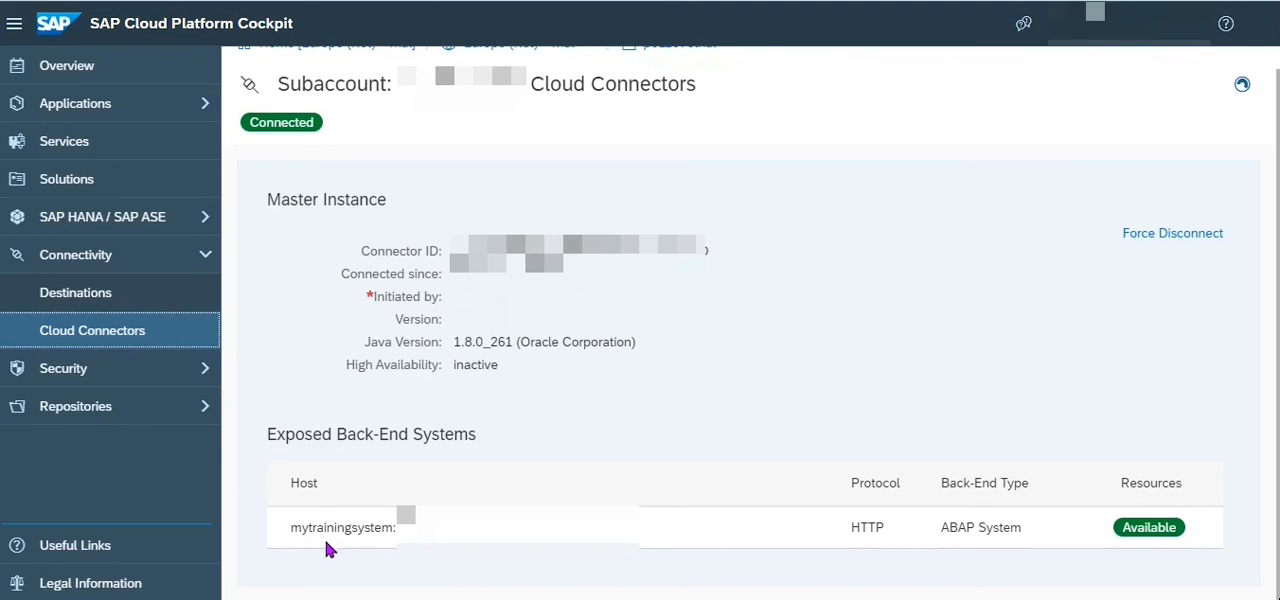
drag(297, 528, 443, 530)
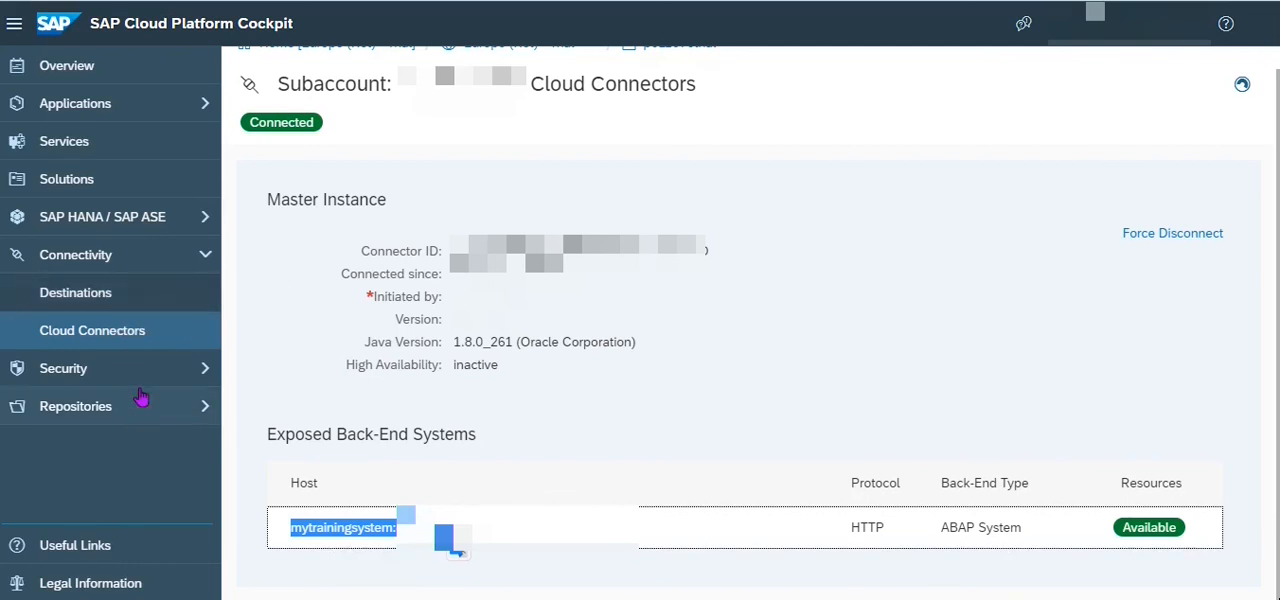
Open the subaccount's Destinations list and look through its entries.
click(86, 301)
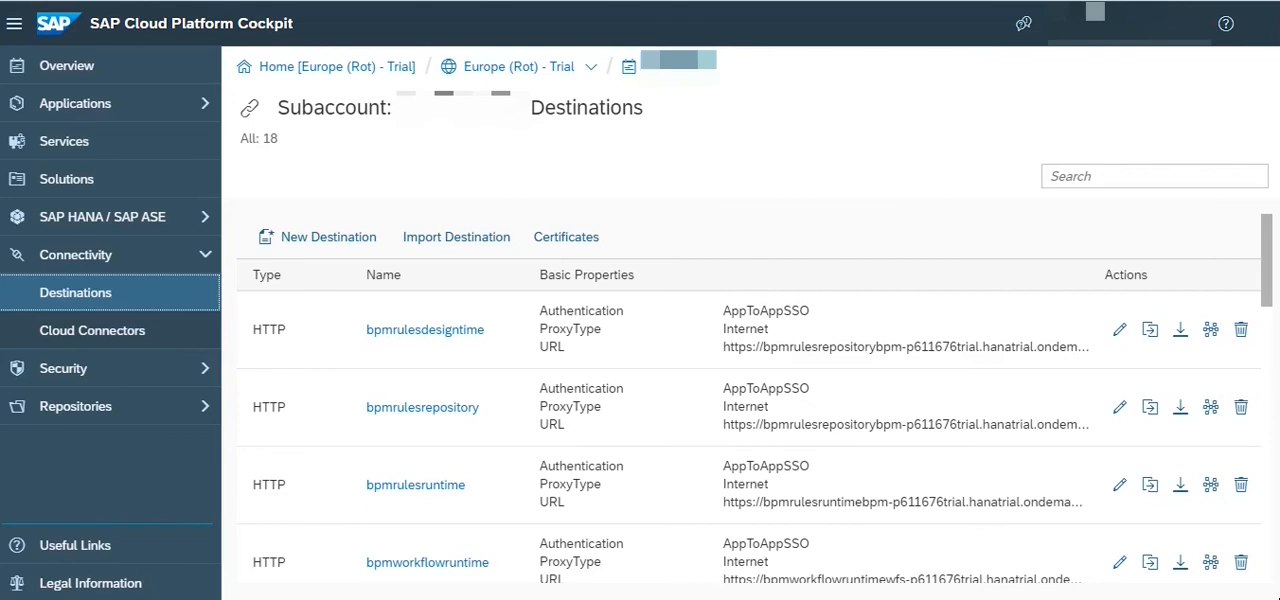
scroll(1259, 236, down, 1)
scroll(1259, 236, up, 1)
Start a new destination, look over its empty configuration form and cancel it.
click(314, 246)
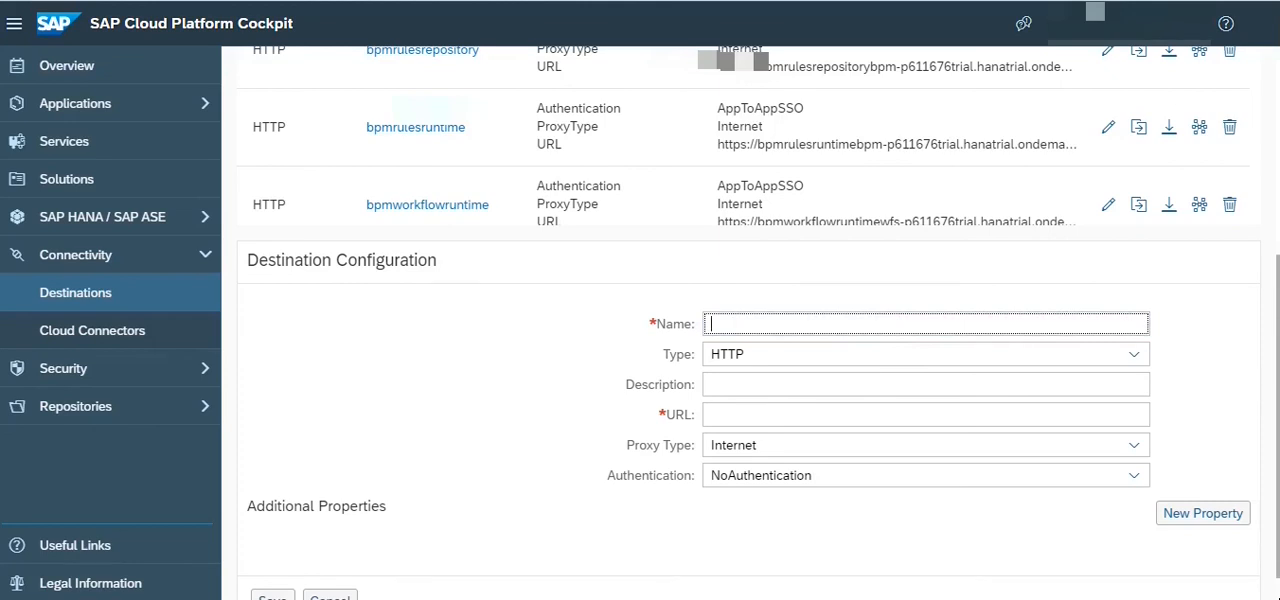
scroll(1270, 230, up, 3)
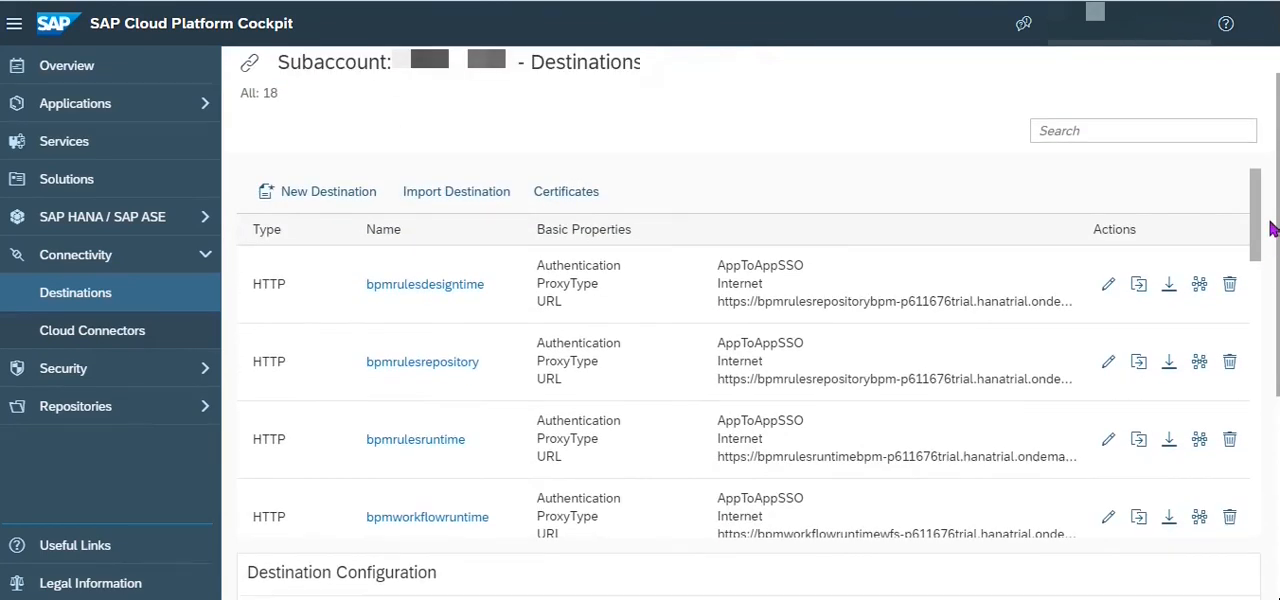
scroll(1270, 240, down, 4)
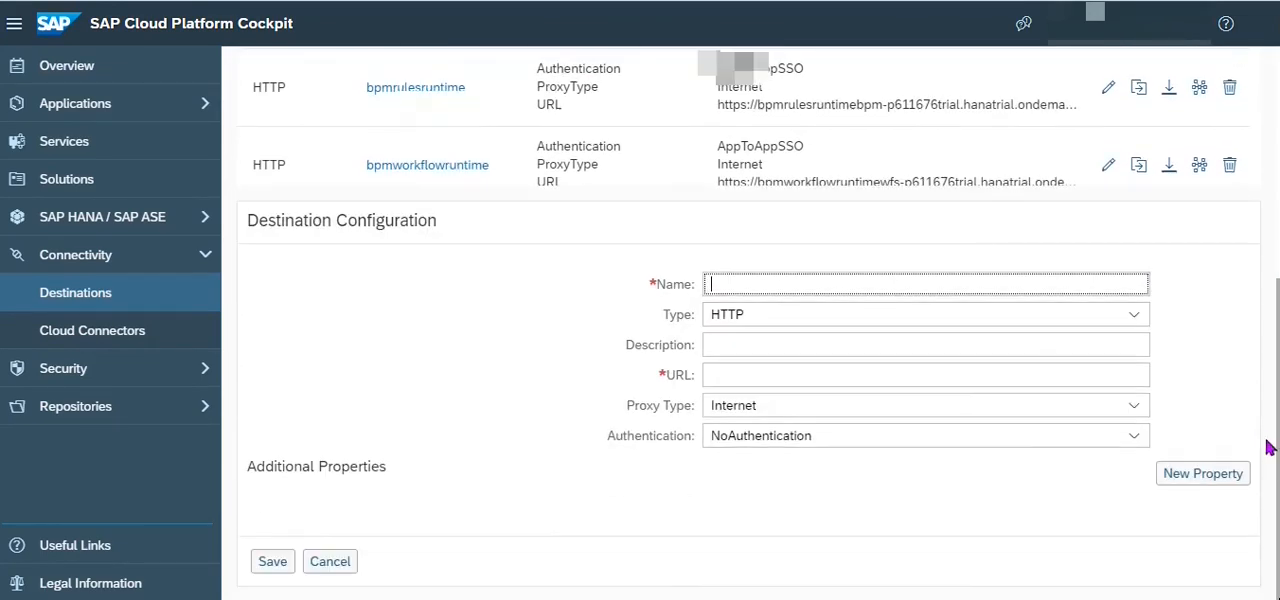
click(325, 561)
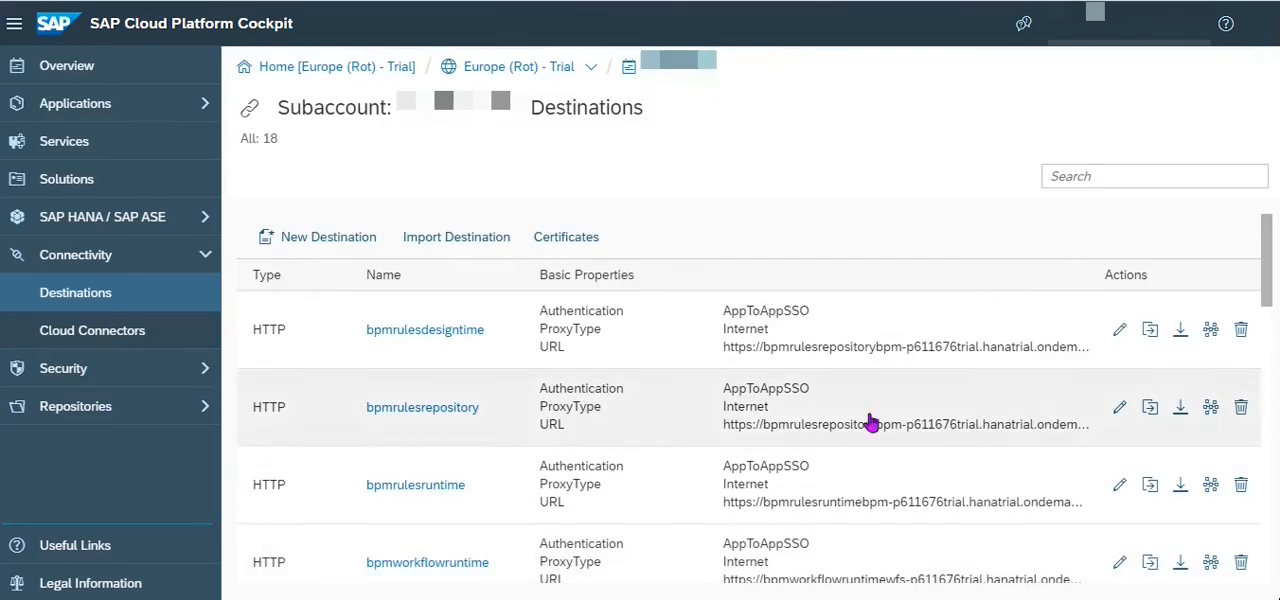
Open the MyTrainingSystem destination and examine its name, type, description, location ID and URL.
drag(1265, 262, 1275, 494)
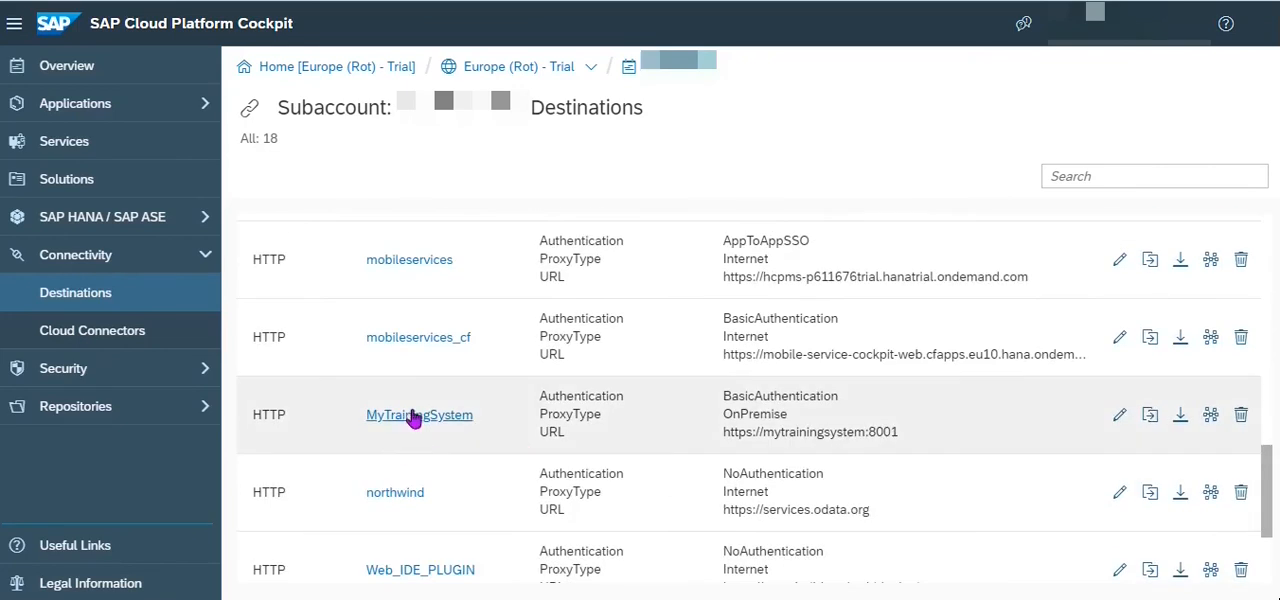
click(413, 418)
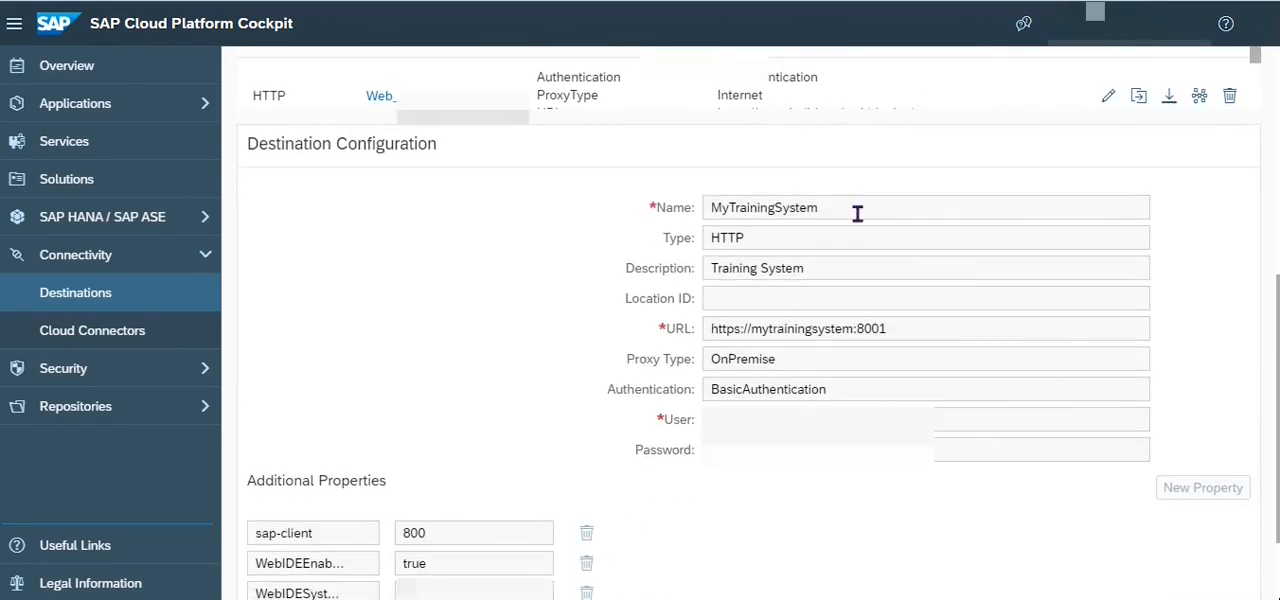
drag(836, 204, 712, 207)
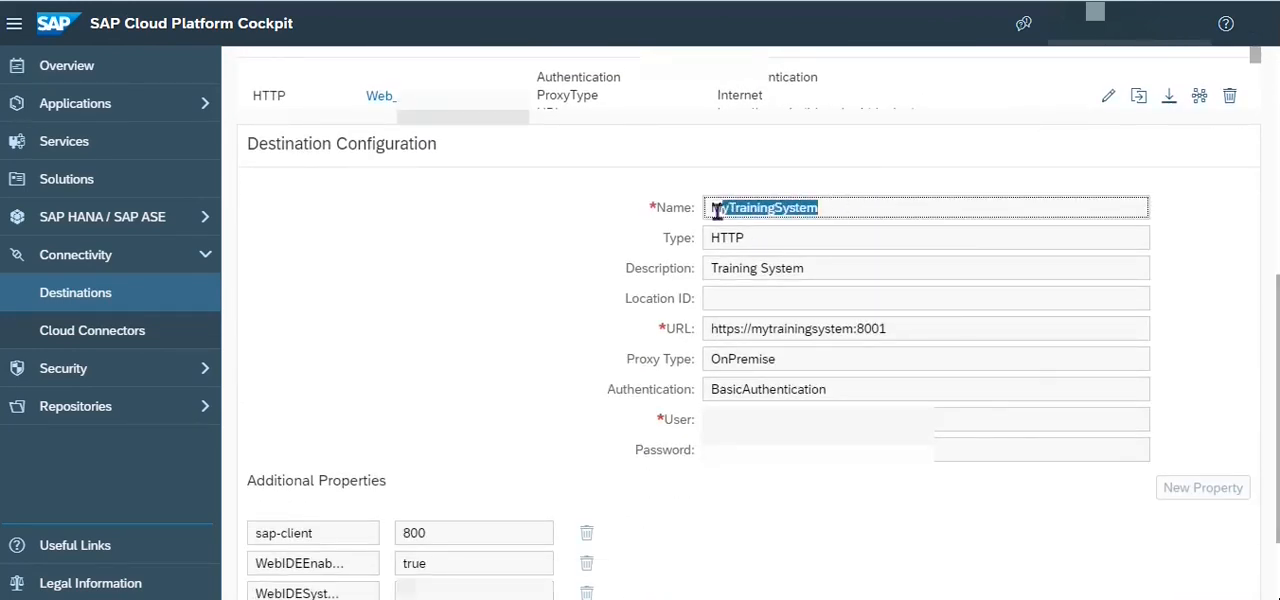
click(768, 236)
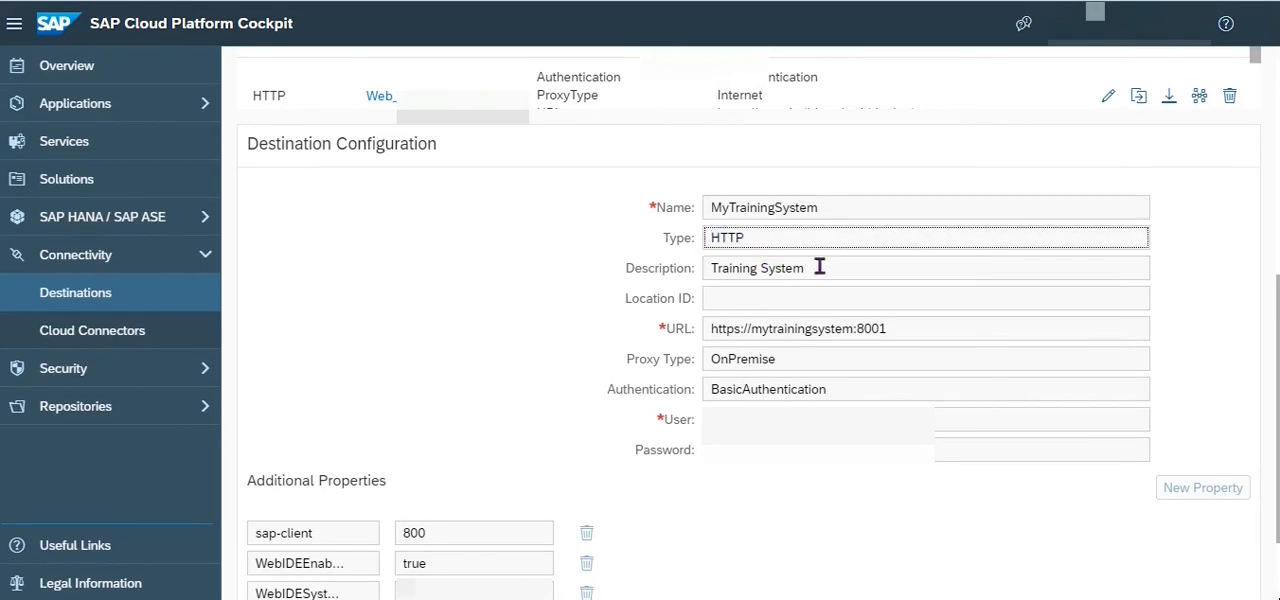
drag(823, 270, 696, 265)
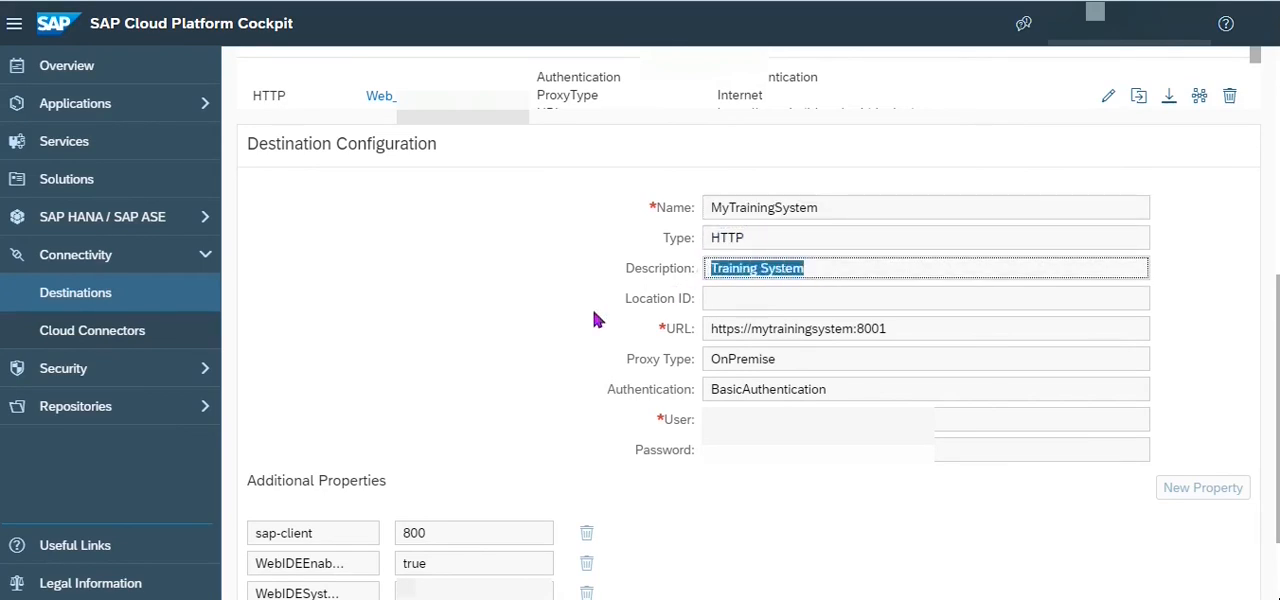
click(720, 298)
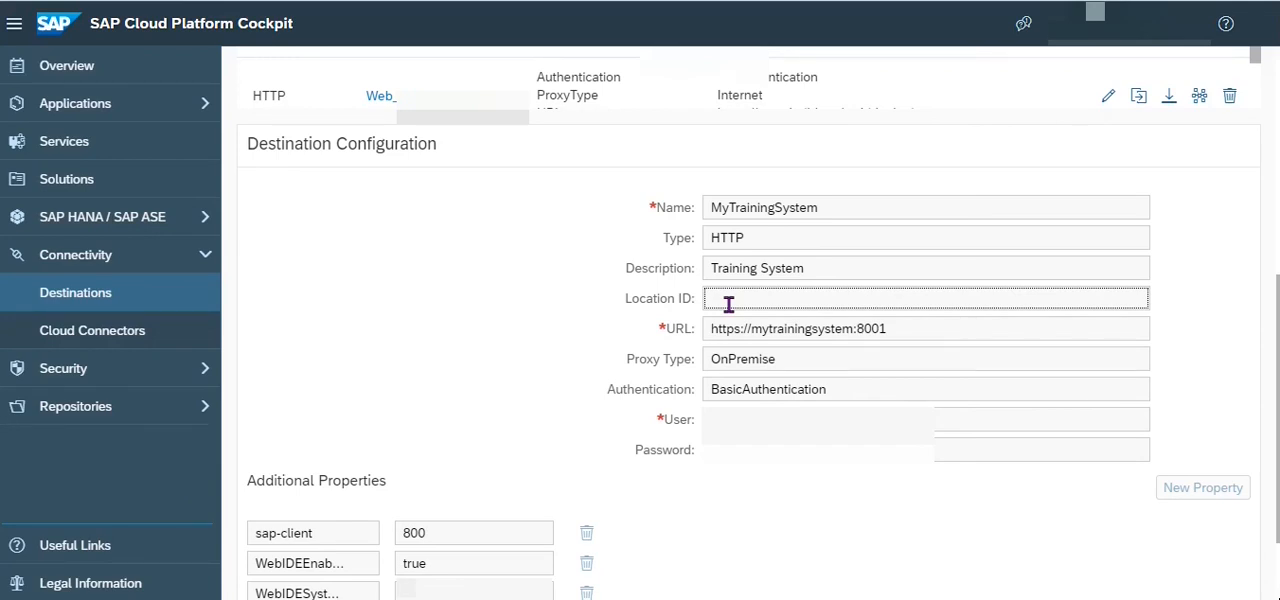
drag(914, 332, 806, 331)
click(901, 329)
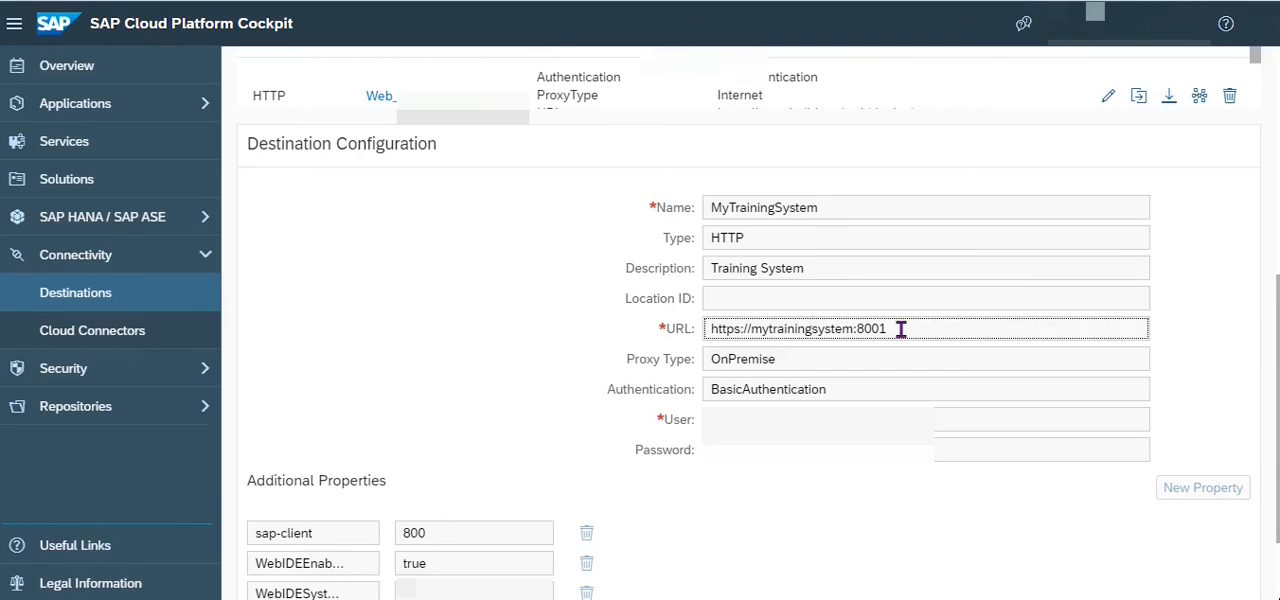
Return to the Cloud Connectors page and compare the exposed back-end host with the destination's URL.
click(89, 343)
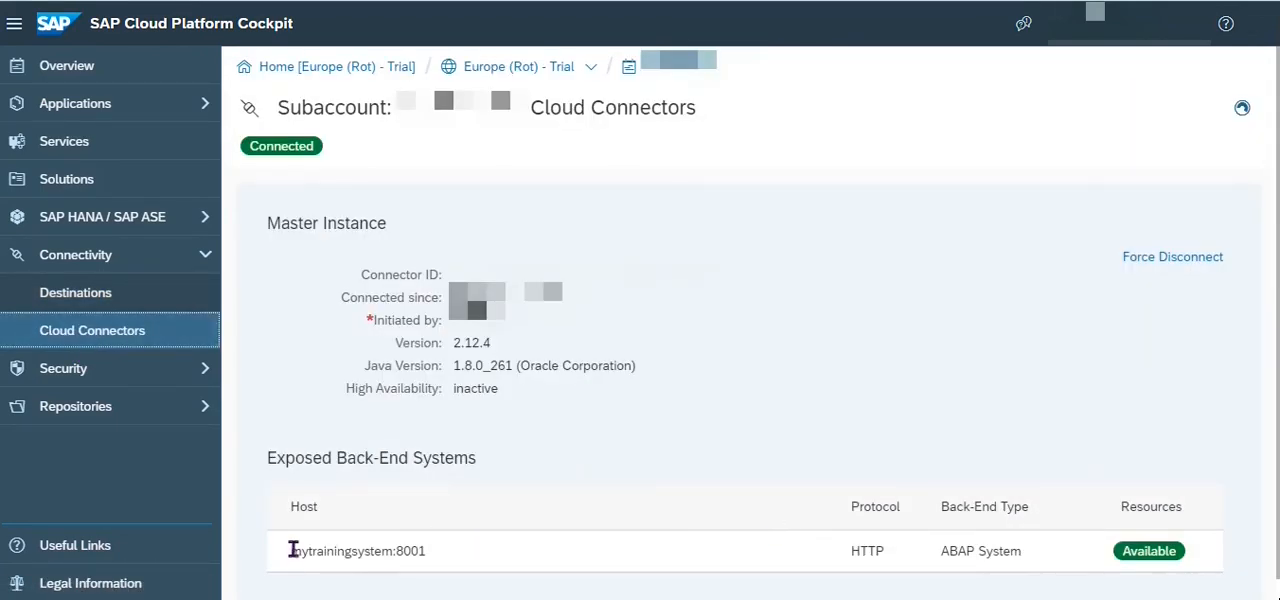
drag(293, 550, 437, 560)
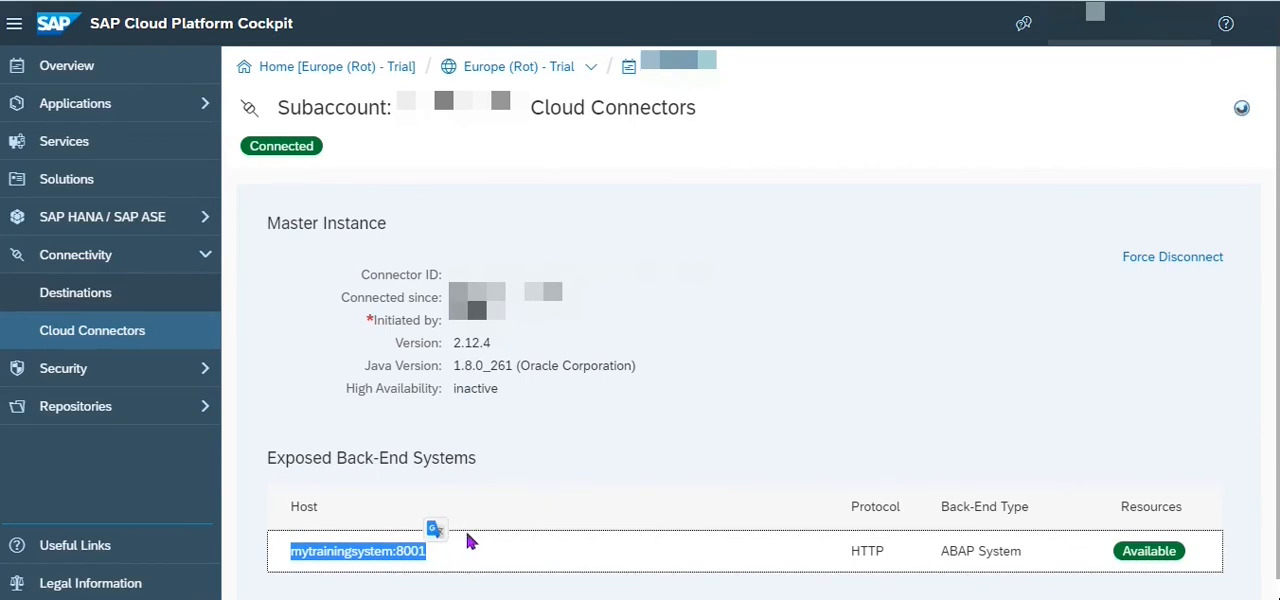
click(433, 563)
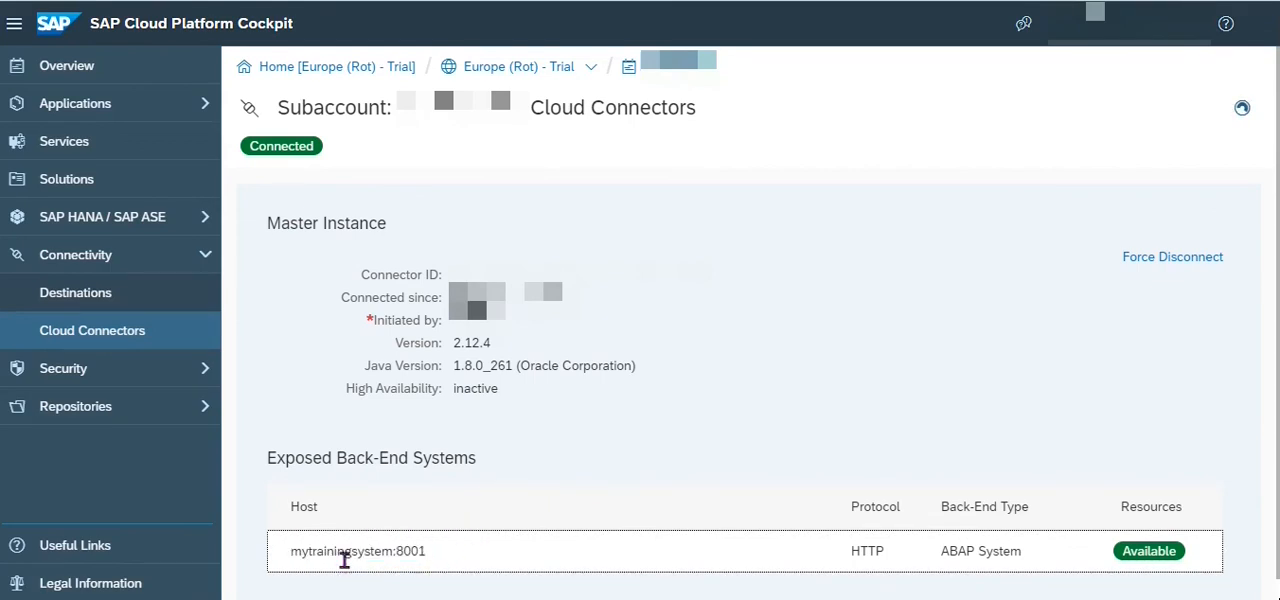
Reopen the MyTrainingSystem destination's configuration and check its URL against the exposed back-end host mytrainingsystem:8001.
drag(290, 562, 430, 568)
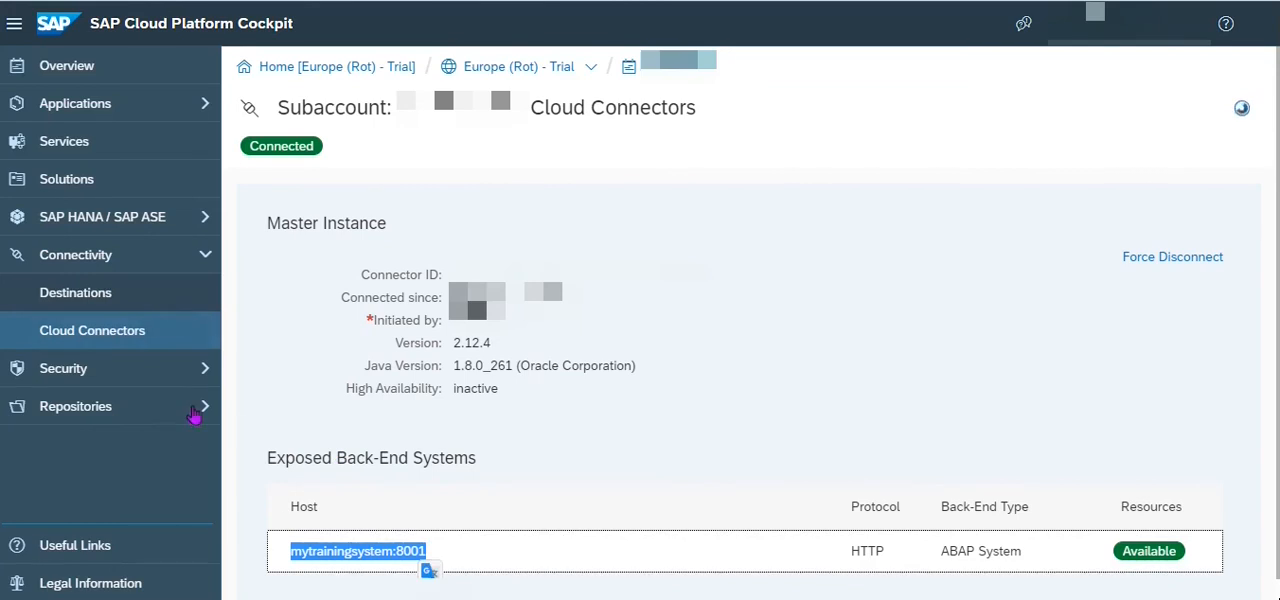
click(97, 300)
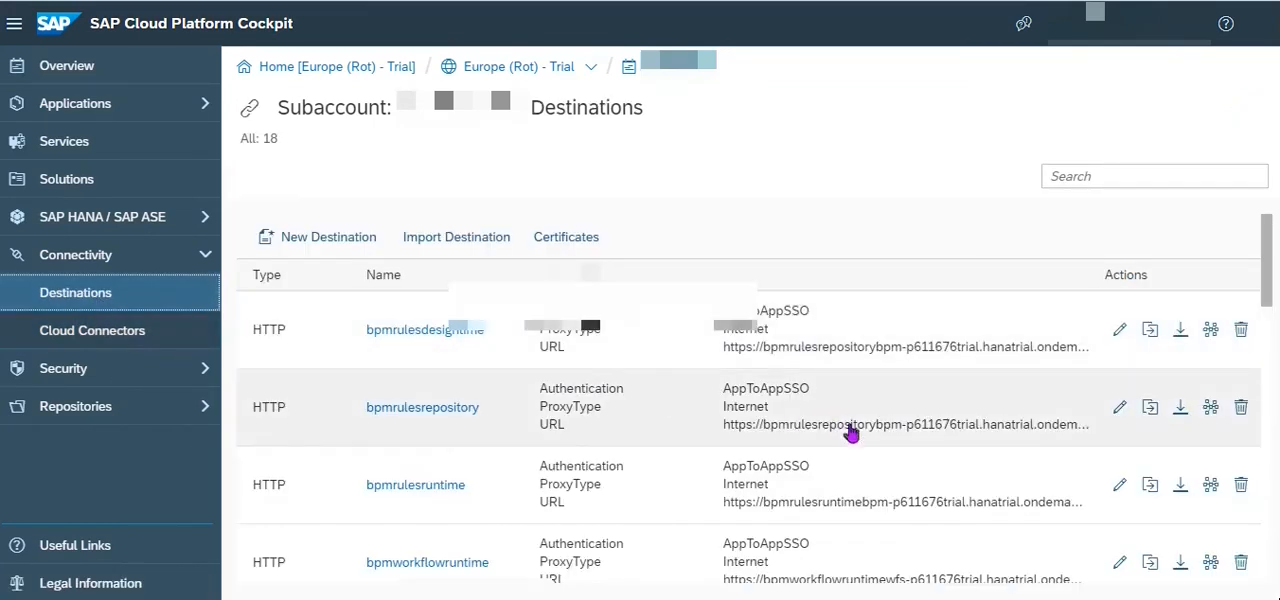
drag(1268, 286, 1246, 486)
click(420, 513)
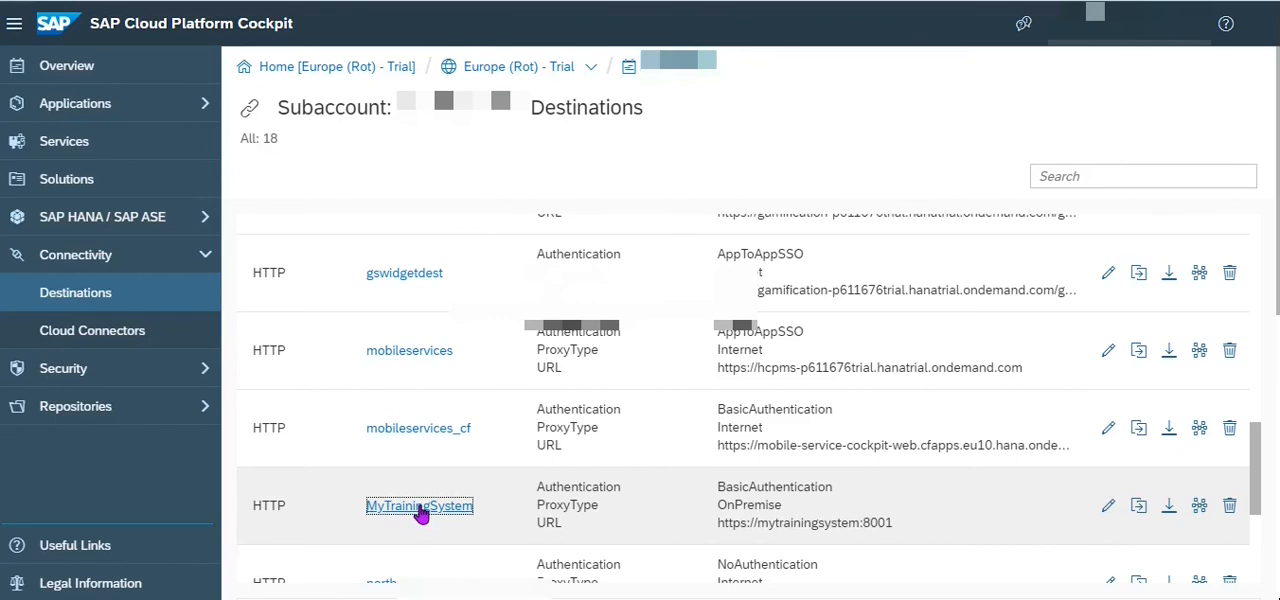
scroll(628, 420, down, 2)
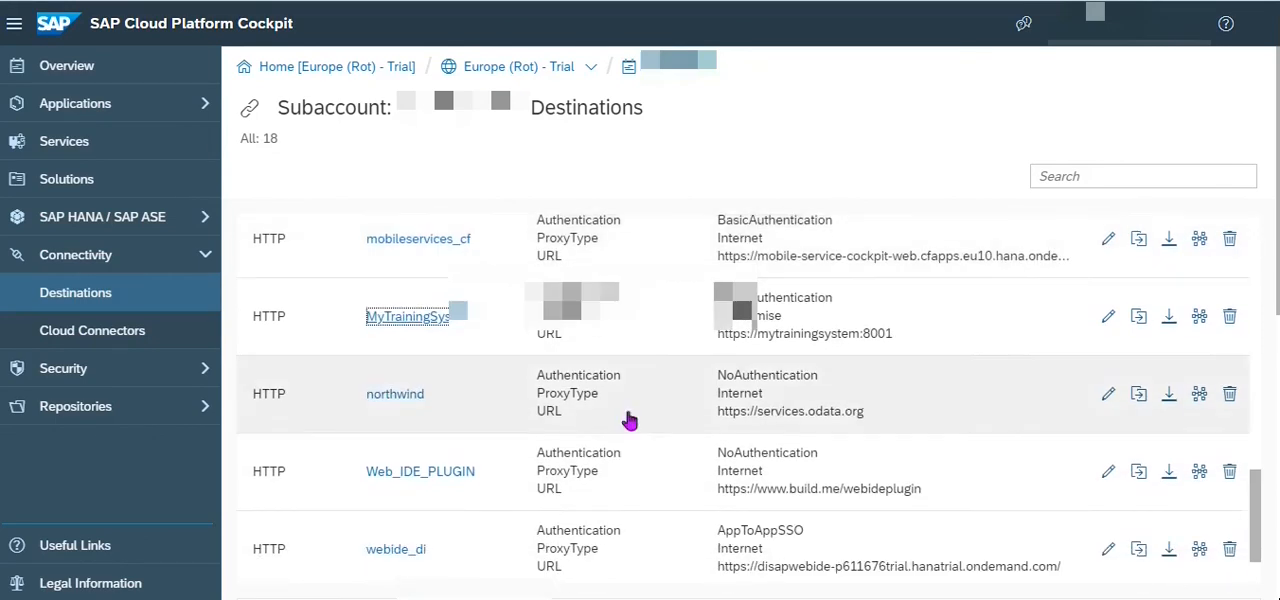
drag(1278, 230, 1278, 439)
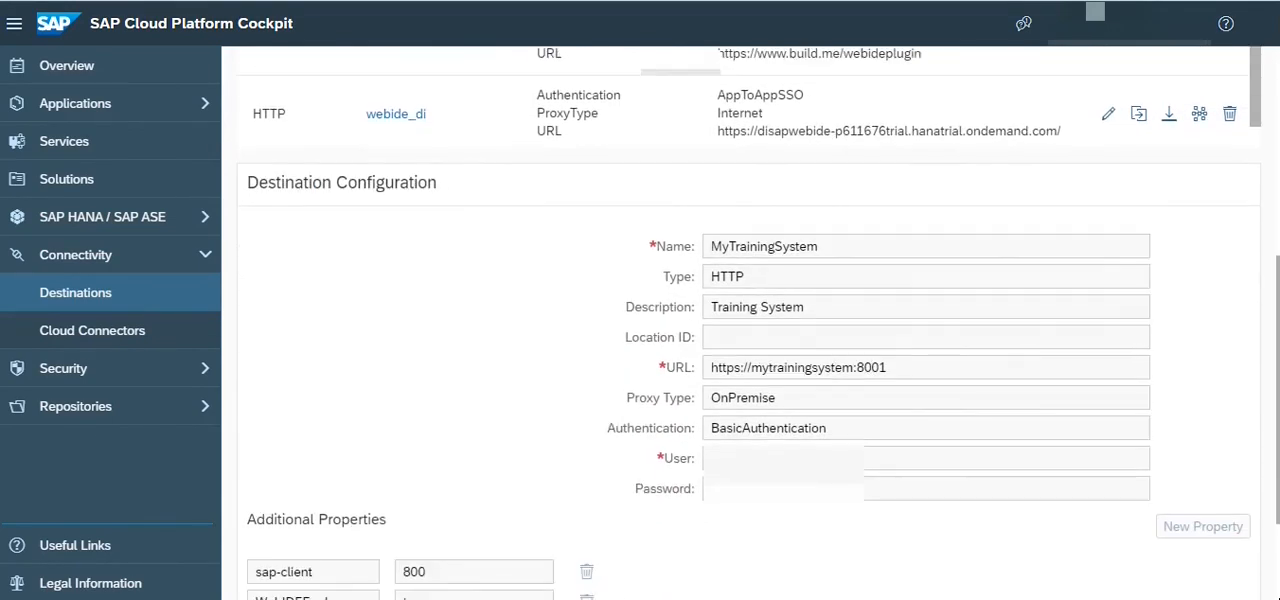
drag(905, 366, 686, 372)
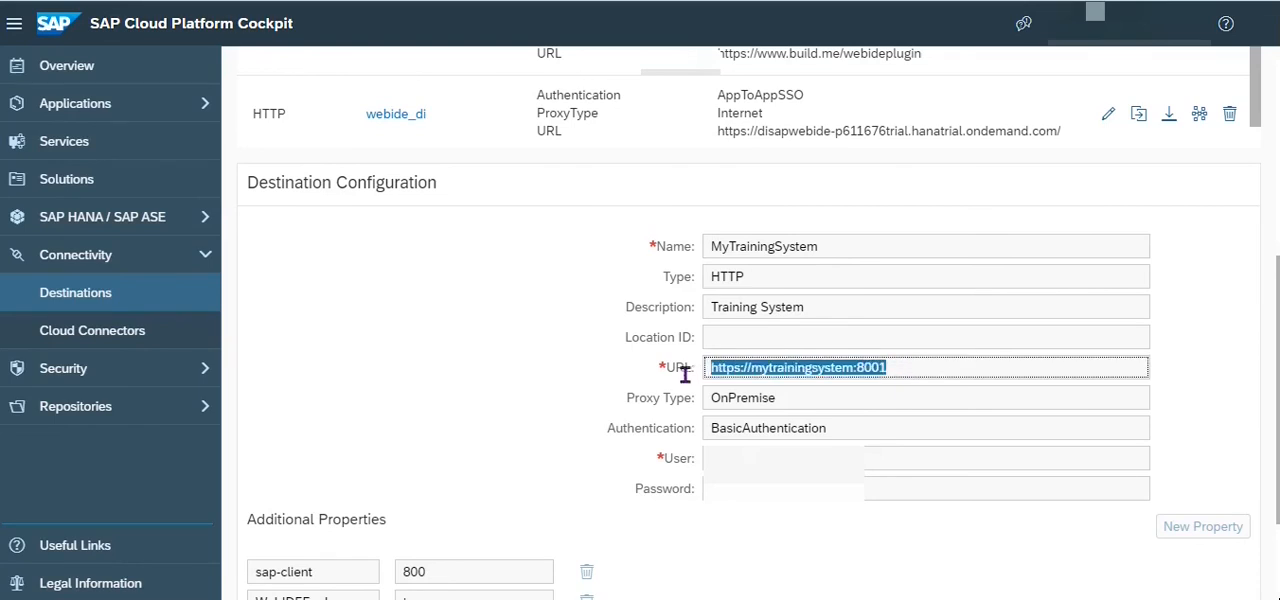
Examine the MyTrainingSystem destination's proxy type, authentication method, user and password fields.
double_click(798, 398)
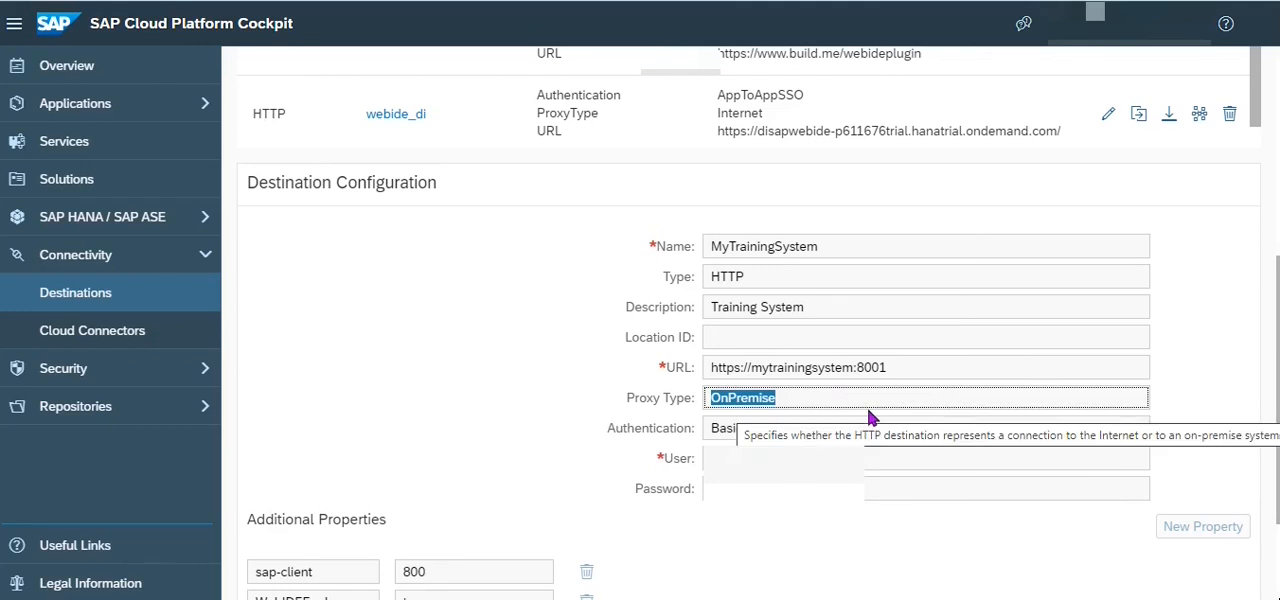
scroll(523, 391, down, 2)
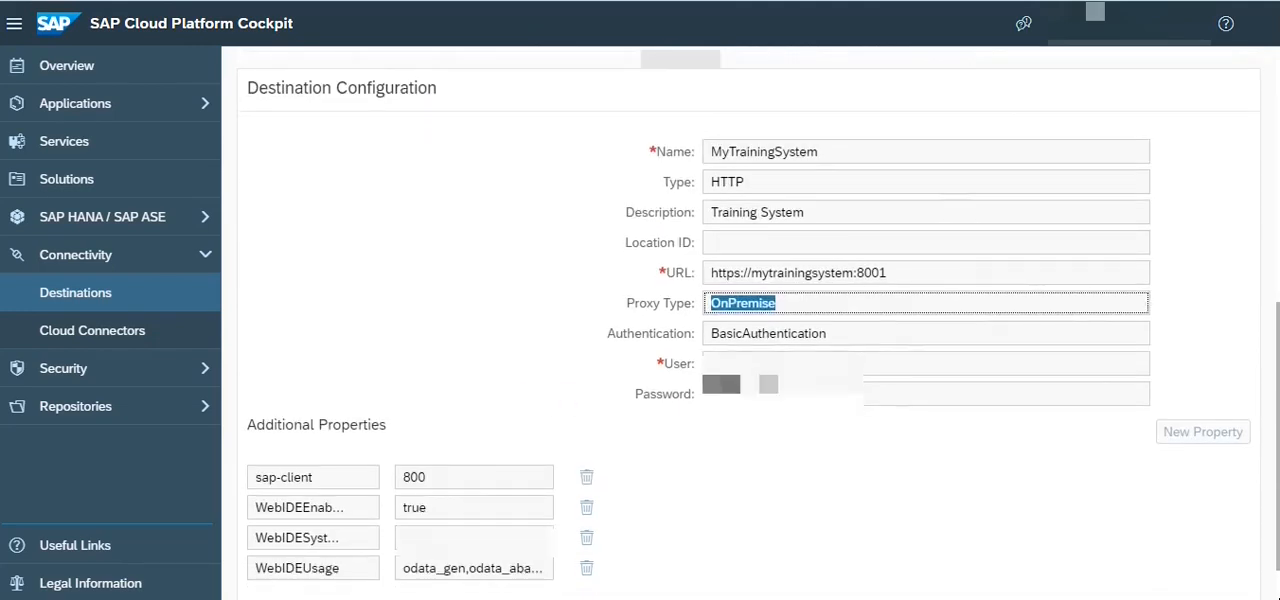
drag(850, 335, 688, 336)
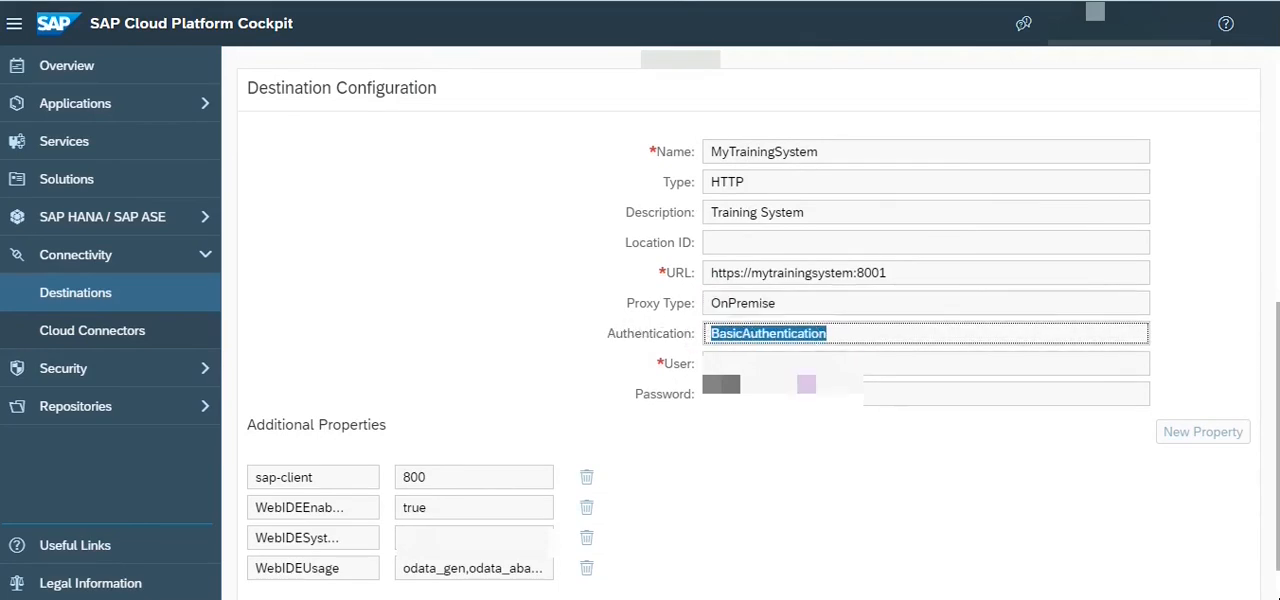
key(Tab)
key(Tab)
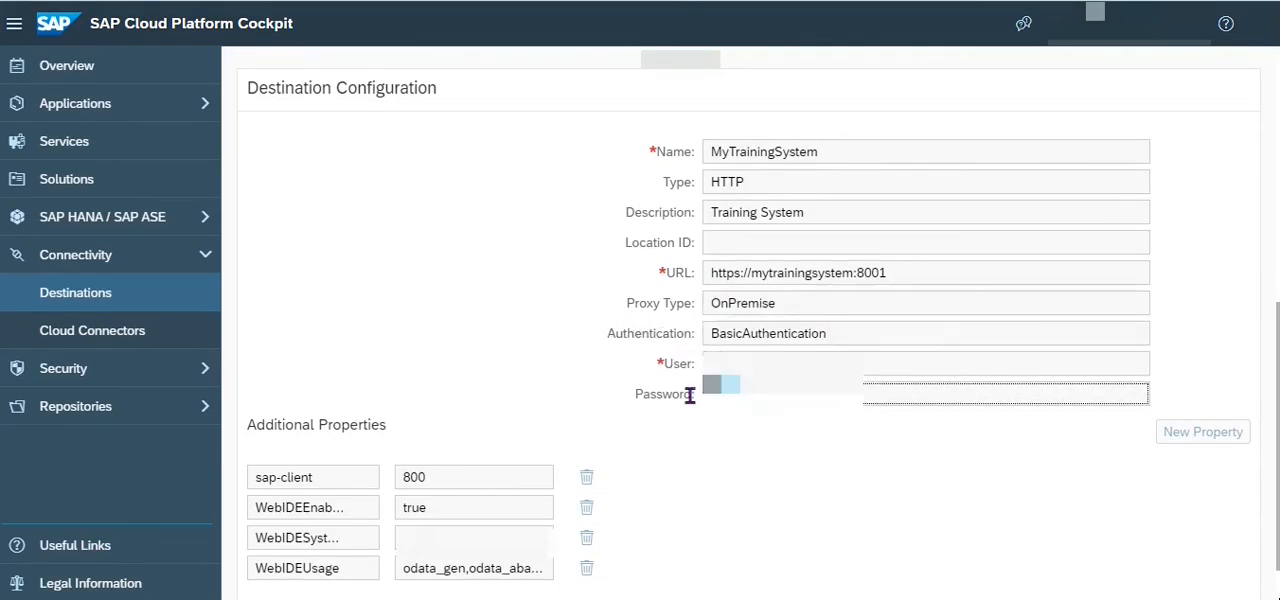
click(476, 282)
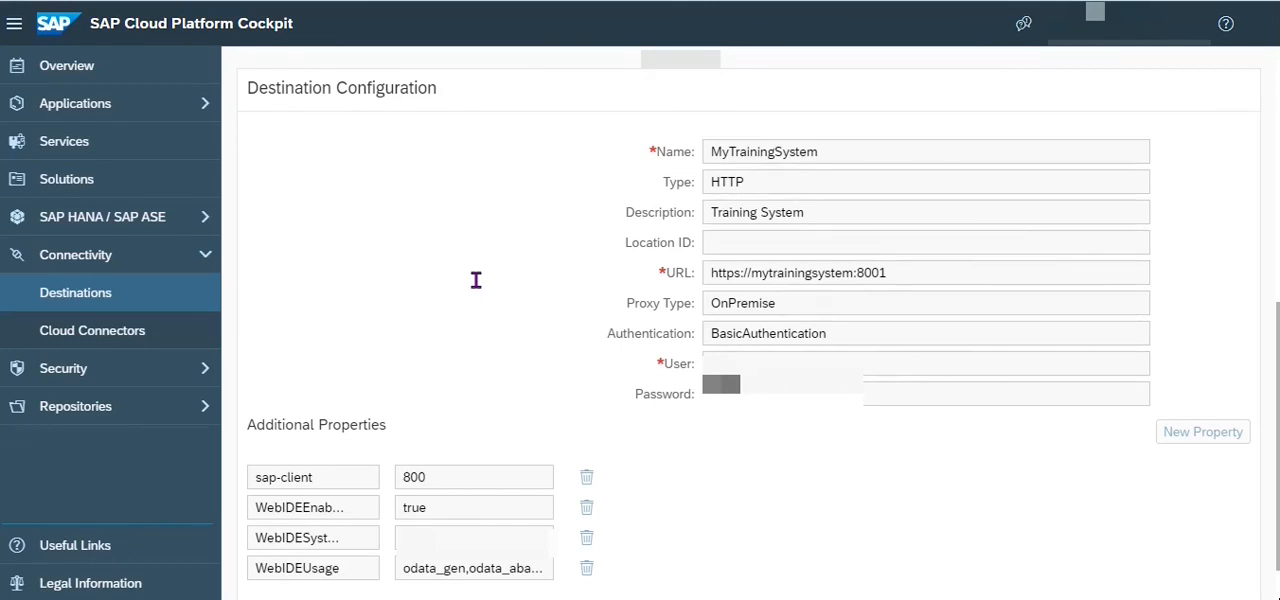
Review the additional properties sap-client, WebIDEEnabled, WebIDESystem and WebIDEUsage, relating the client to the user credentials.
scroll(519, 315, down, 1)
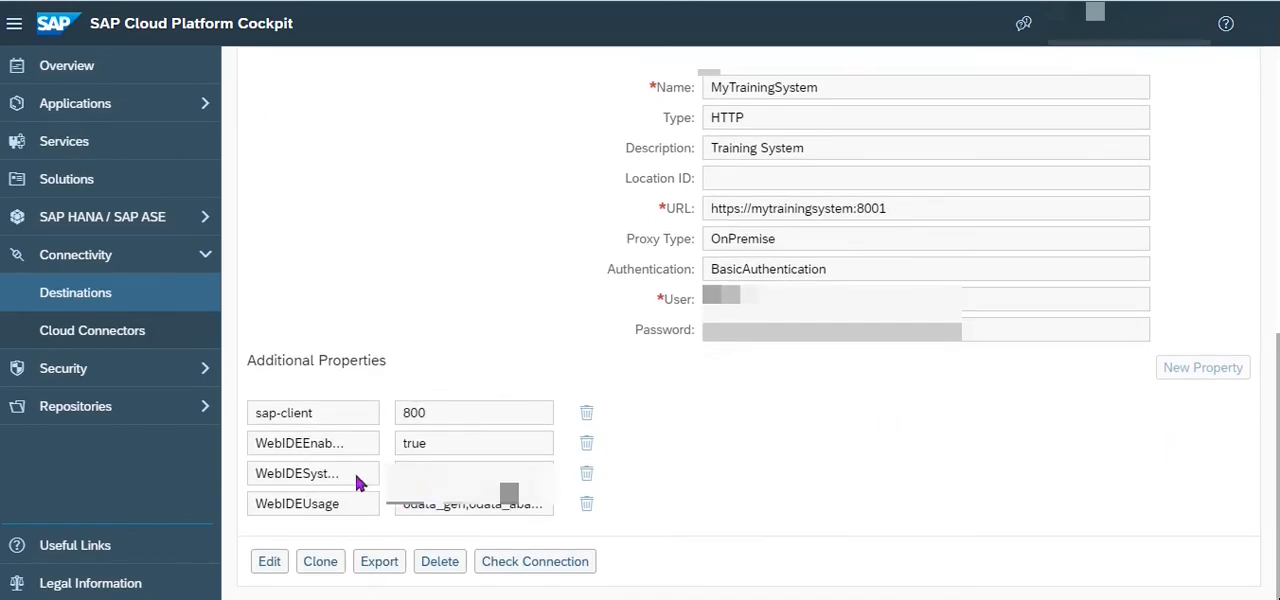
drag(334, 412, 230, 413)
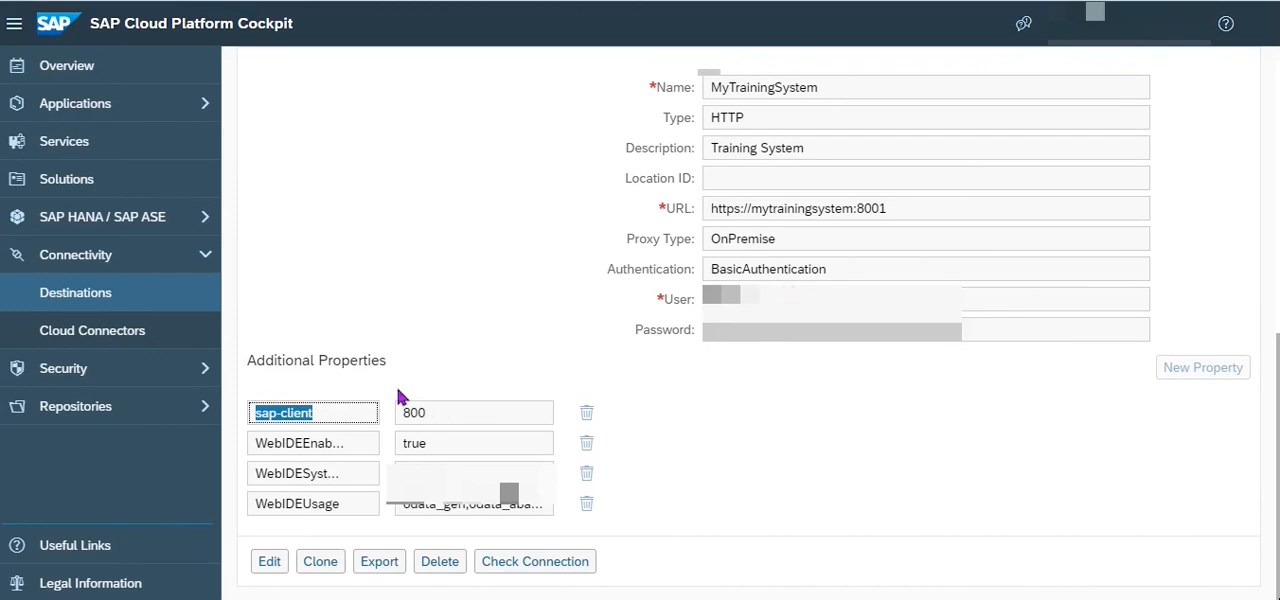
drag(765, 302, 698, 308)
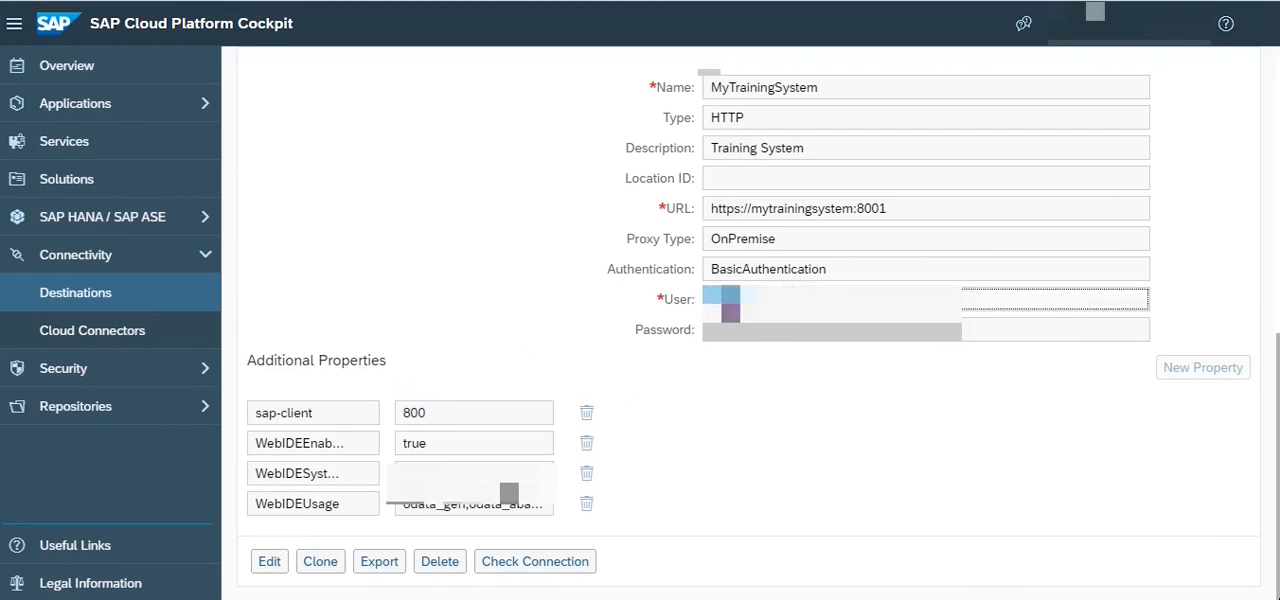
key(Tab)
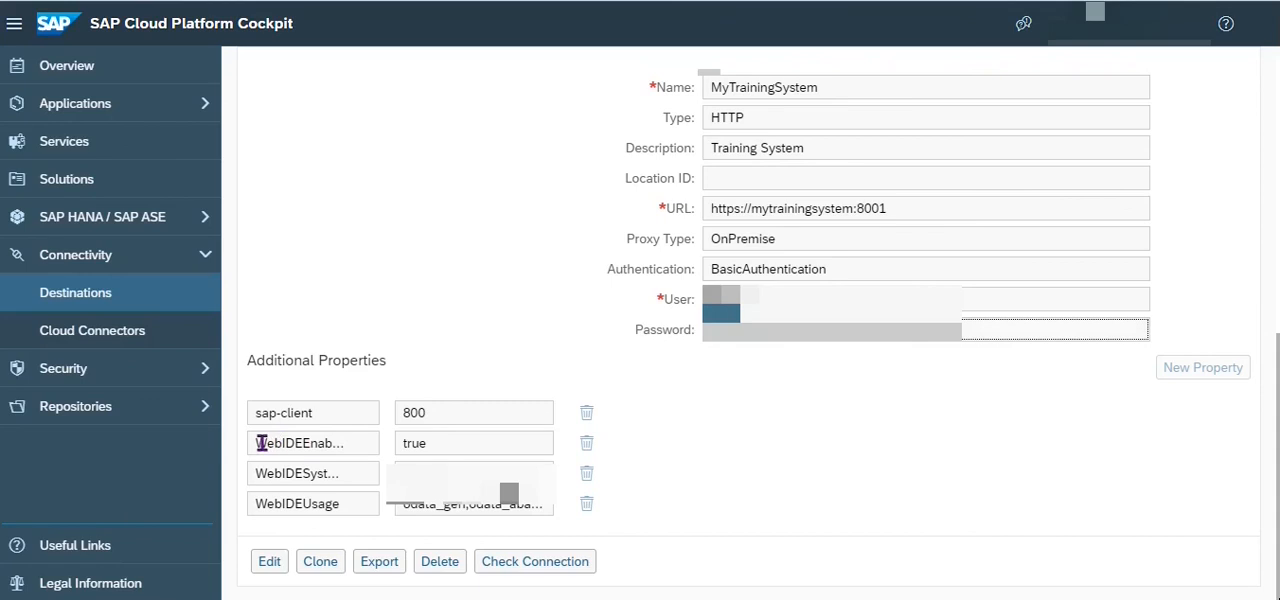
drag(260, 443, 370, 452)
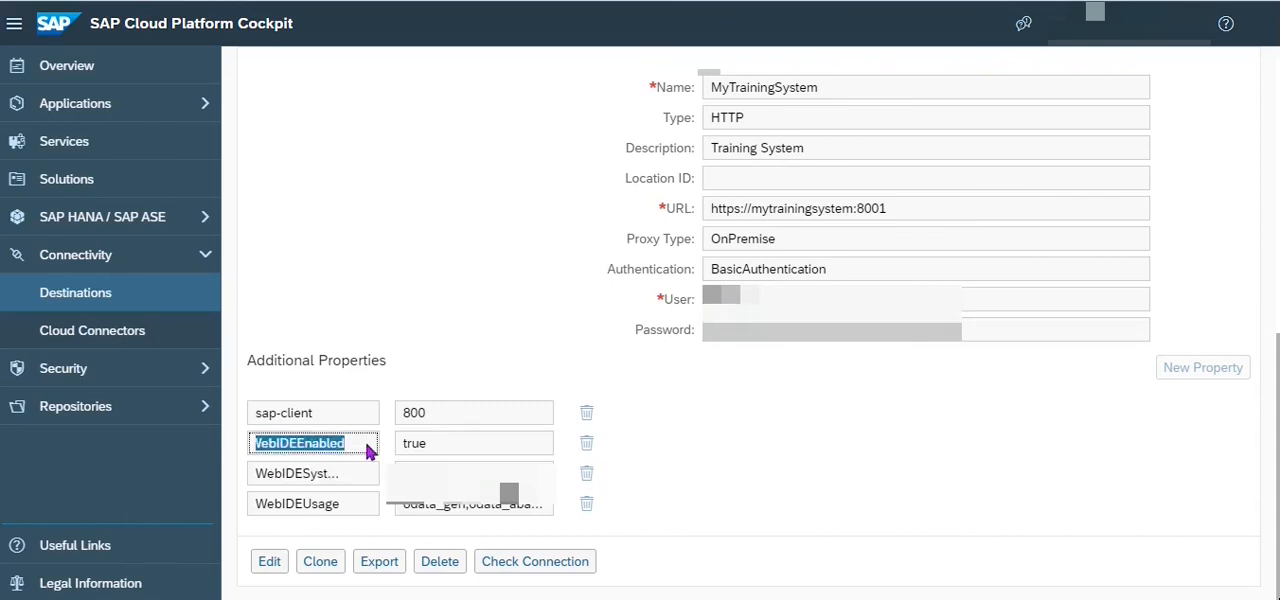
drag(459, 444, 396, 444)
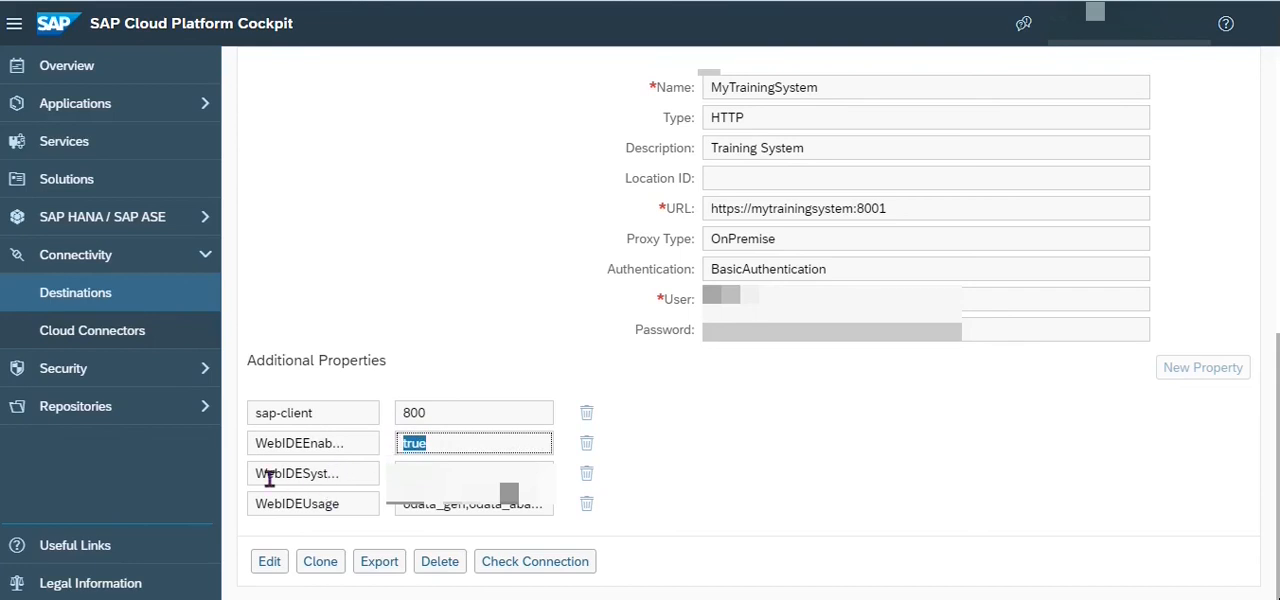
drag(260, 471, 396, 494)
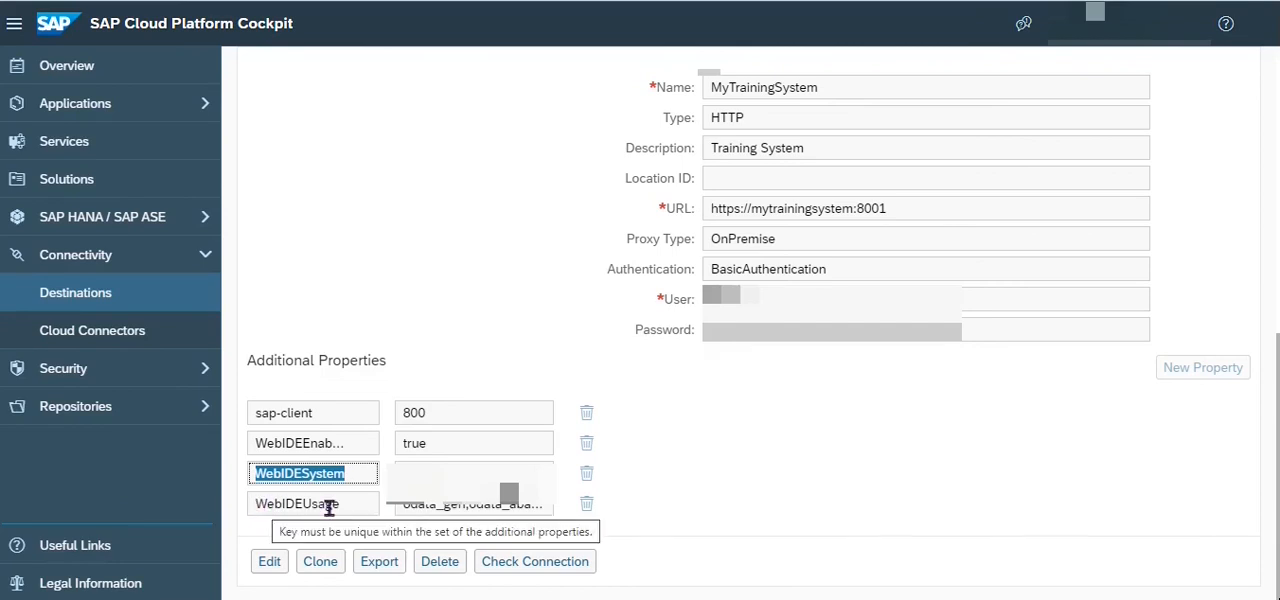
drag(403, 508, 466, 508)
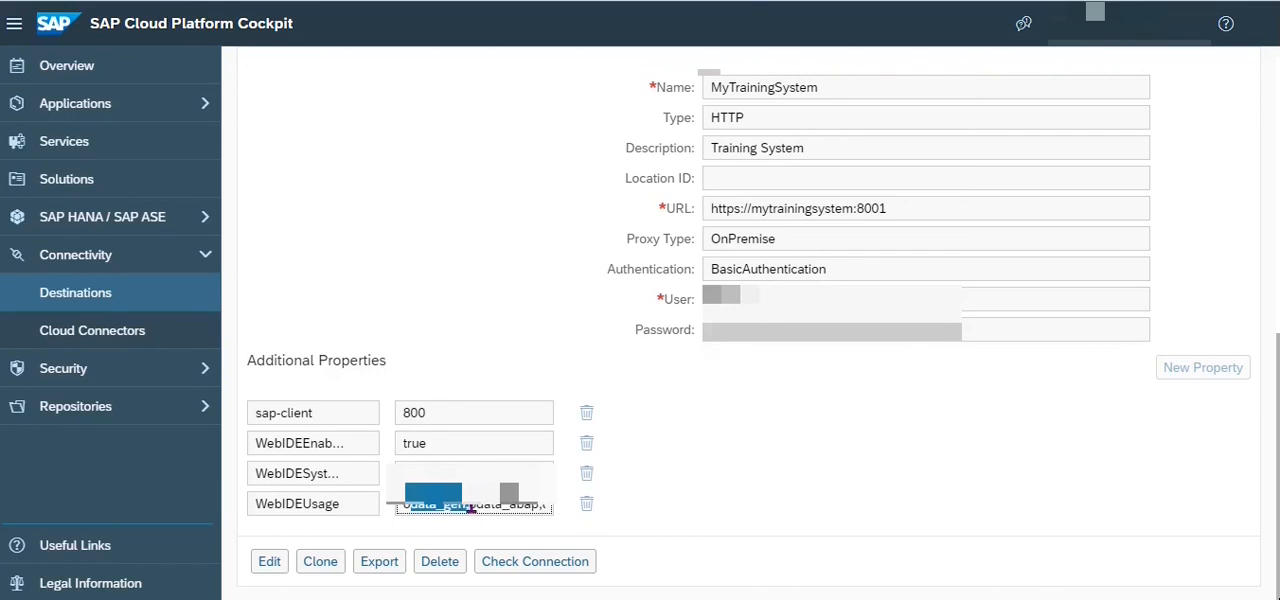
drag(470, 508, 537, 508)
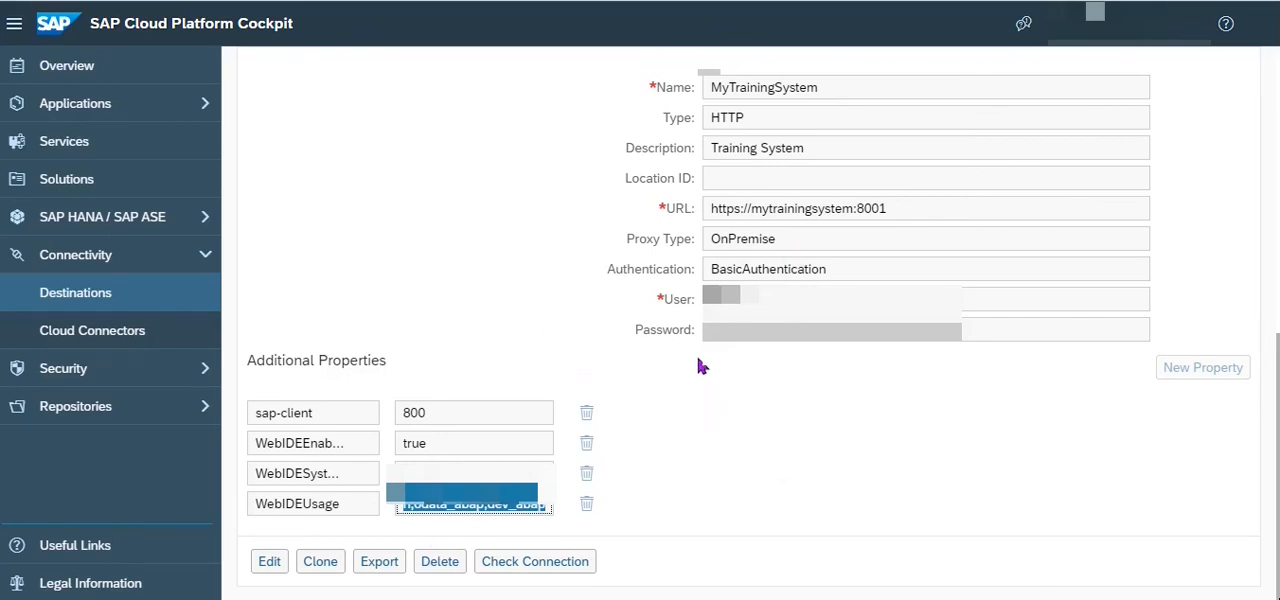
Run the connection check for the MyTrainingSystem destination, close the result and return to the destinations list.
click(560, 564)
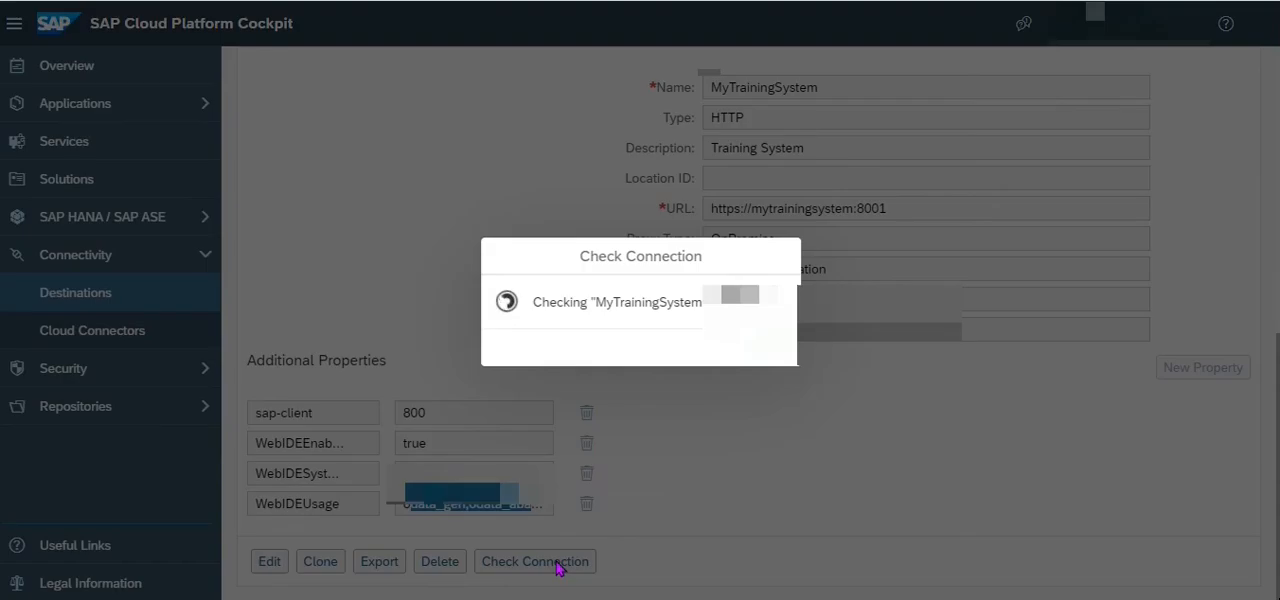
click(789, 358)
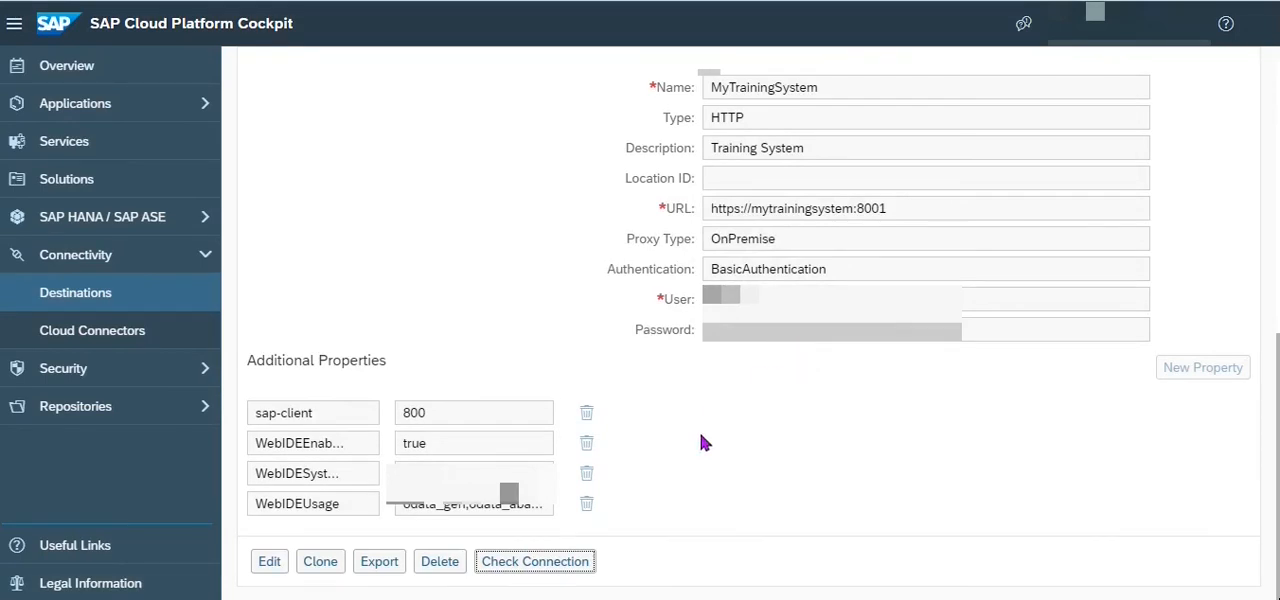
scroll(700, 435, up, 3)
scroll(700, 441, up, 10)
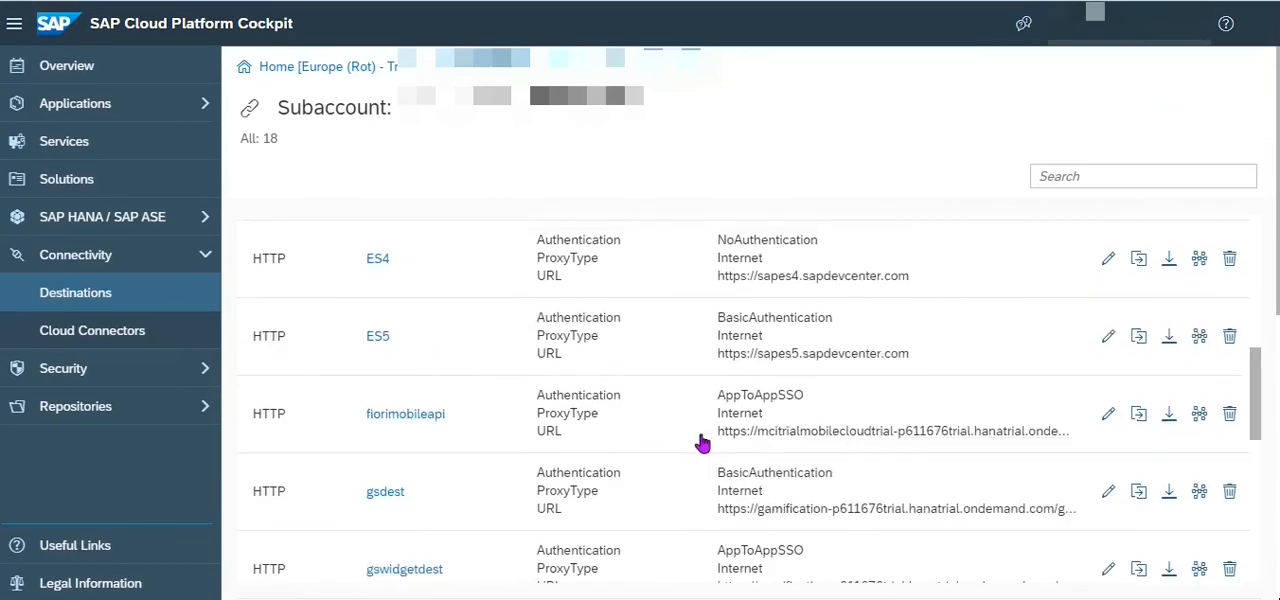